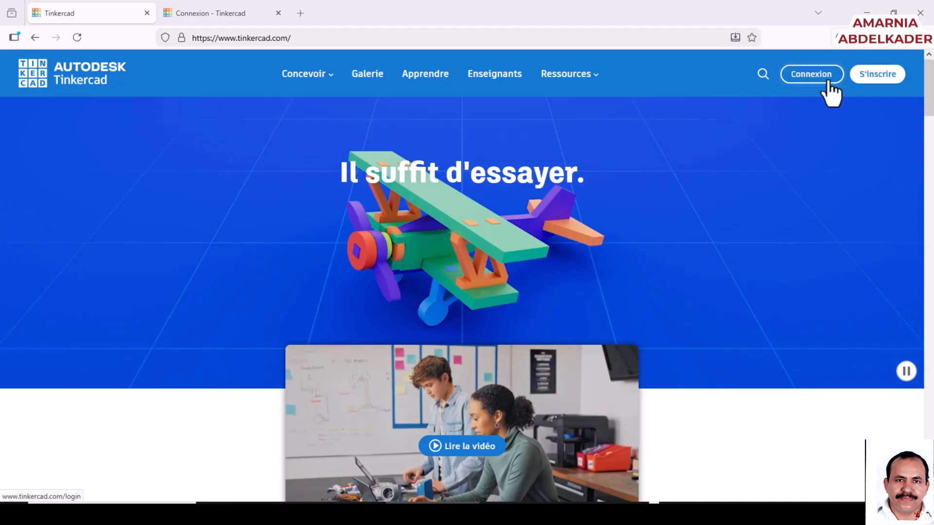
# View the Tinkercad sign-in page, and pause and resume the Proteus Arduino tutorial video.
pyautogui.click(197, 15)
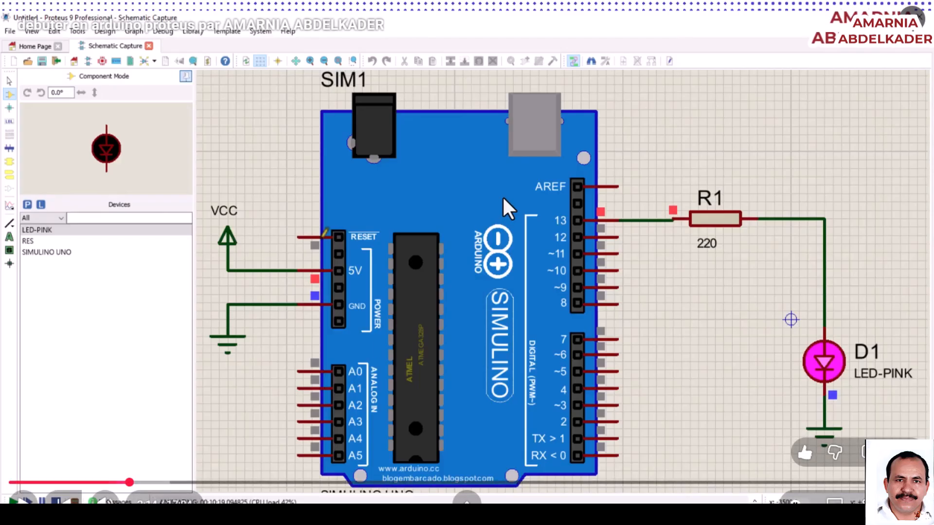
pyautogui.click(489, 250)
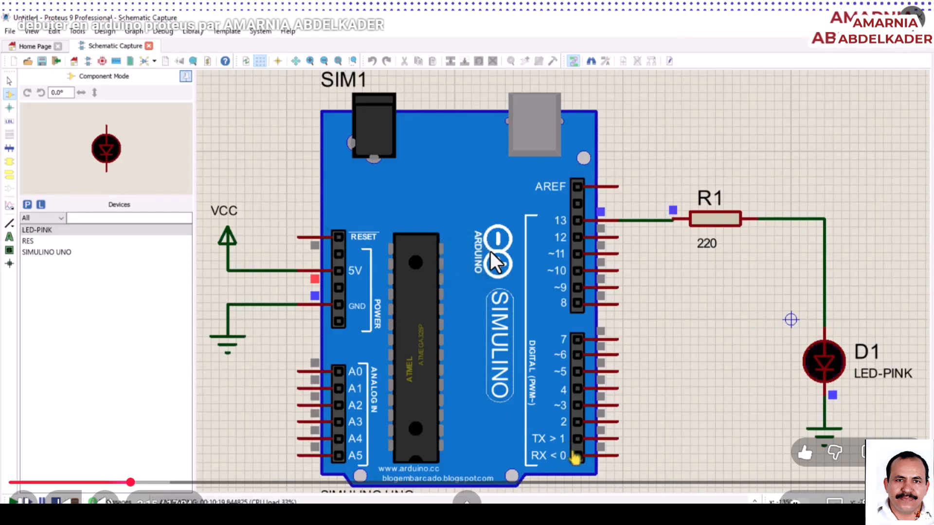
pyautogui.click(490, 249)
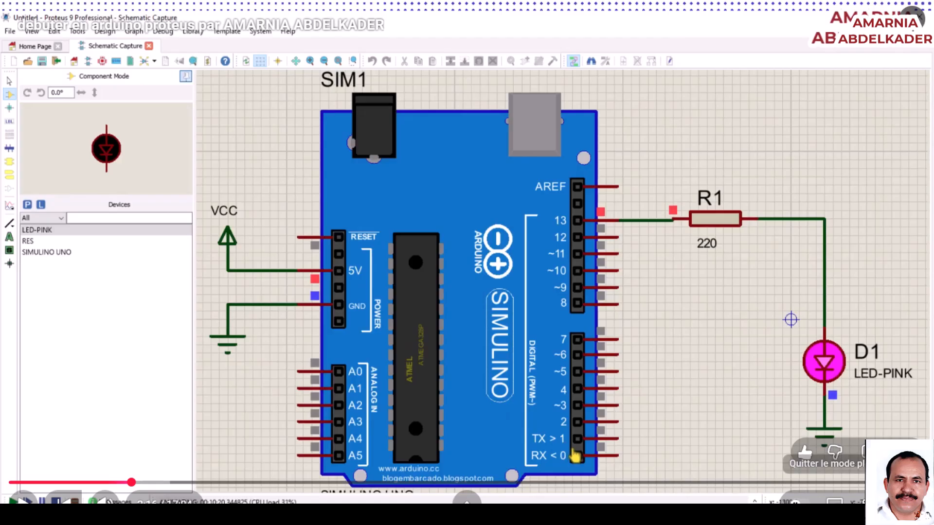
# Leave the full-screen video, minimize the open browser windows and launch Arduino IDE from the desktop.
pyautogui.press('Escape')
pyautogui.click(866, 12)
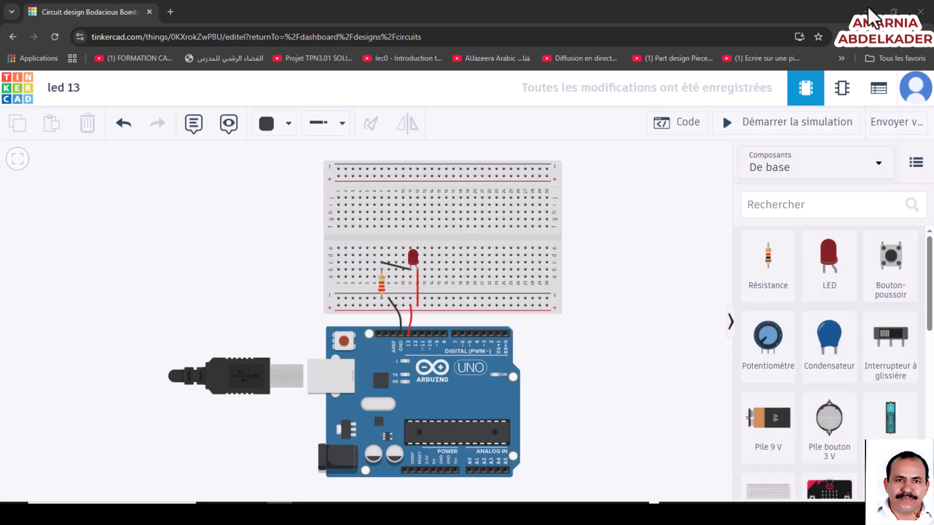
pyautogui.click(865, 12)
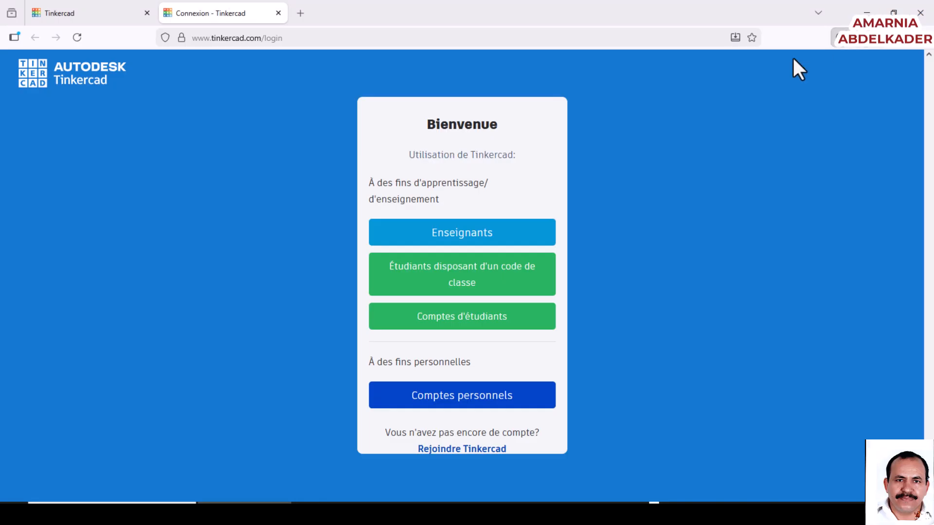
pyautogui.click(860, 6)
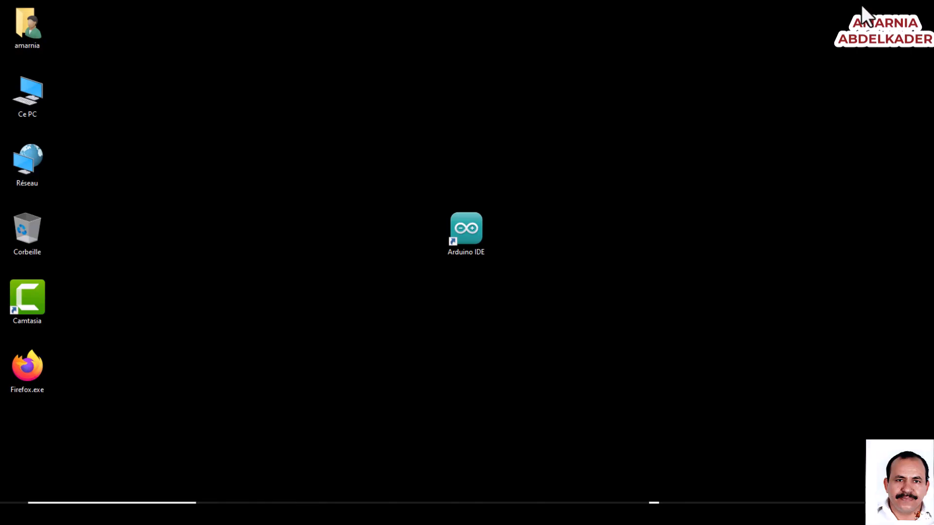
pyautogui.doubleClick(477, 232)
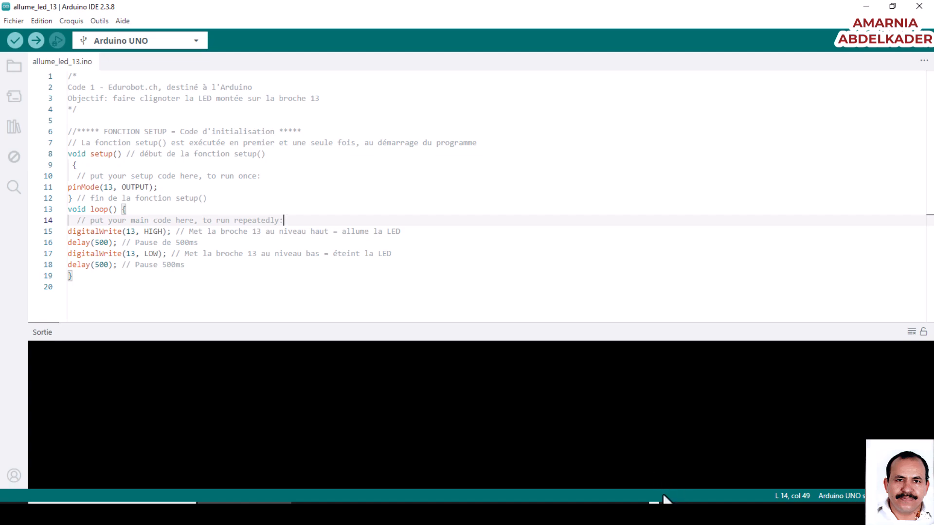
# Switch to Proteus, open the recent project tp1.led.pdsprj and run its Arduino LED simulation.
pyautogui.click(664, 512)
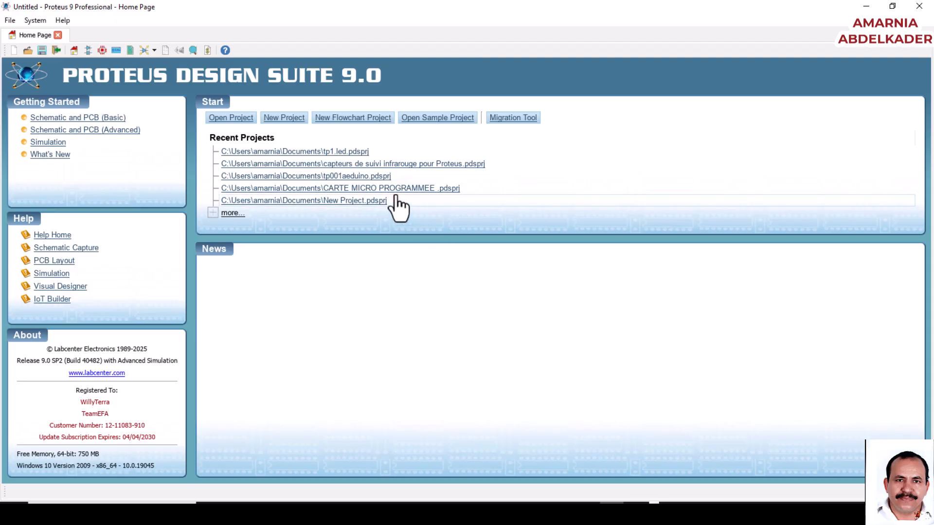
pyautogui.click(325, 152)
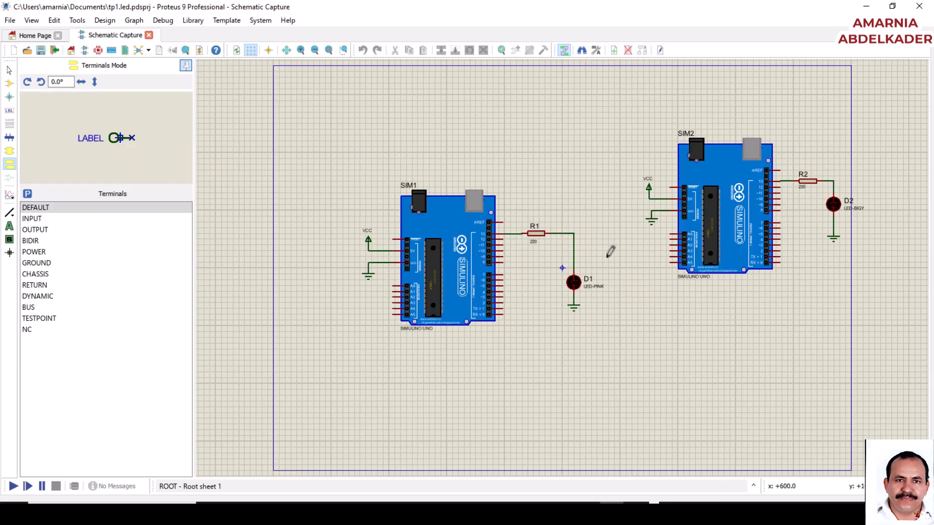
pyautogui.click(13, 486)
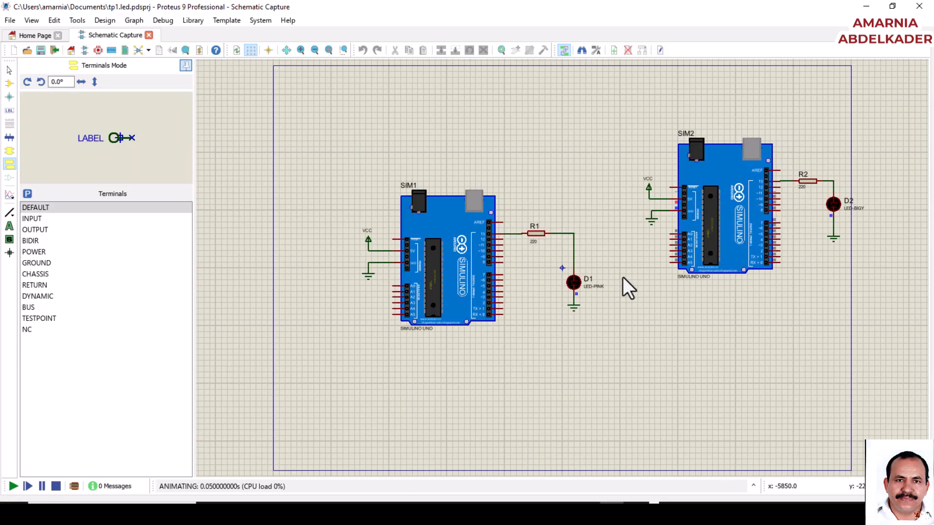
pyautogui.scroll(-2, 653, 209)
pyautogui.scroll(5, 563, 260)
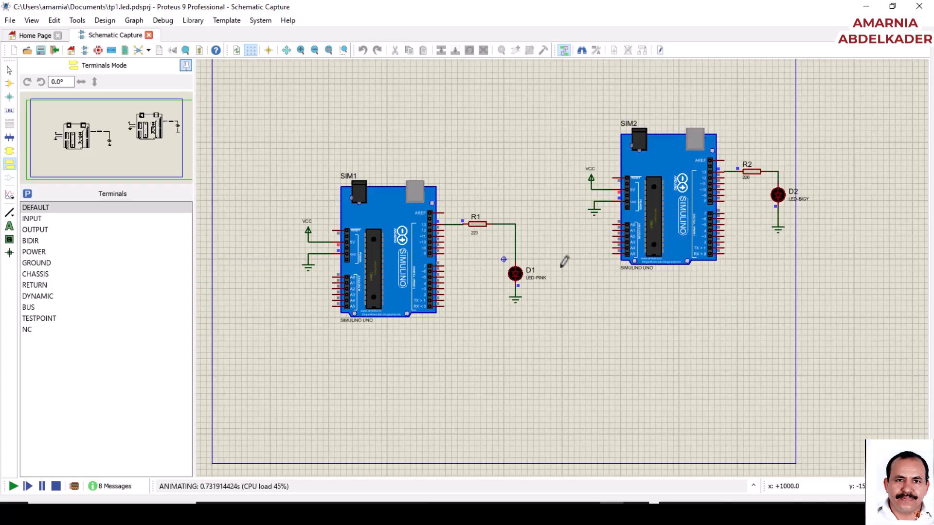
pyautogui.scroll(1, 563, 261)
pyautogui.scroll(-5, 559, 266)
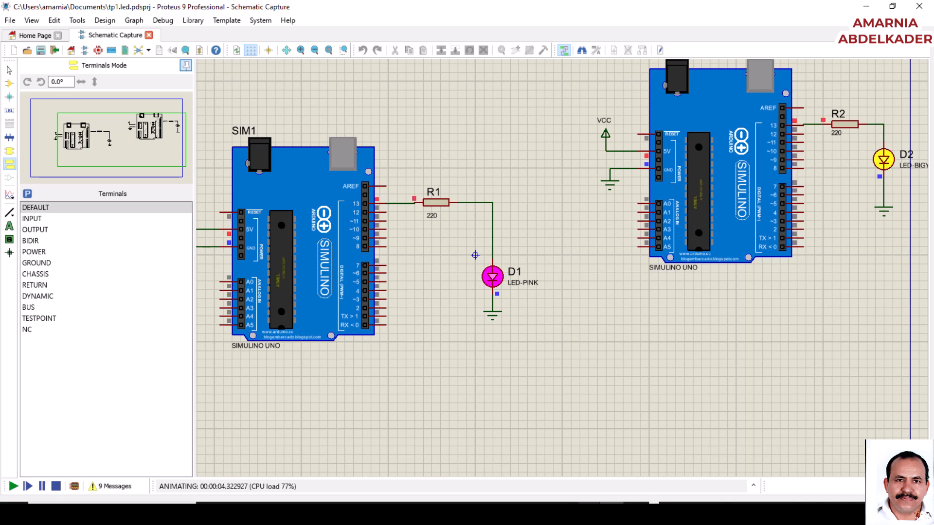
# Switch to the led 13 circuit in Tinkercad and look through its basic components library.
pyautogui.moveTo(295, 514)
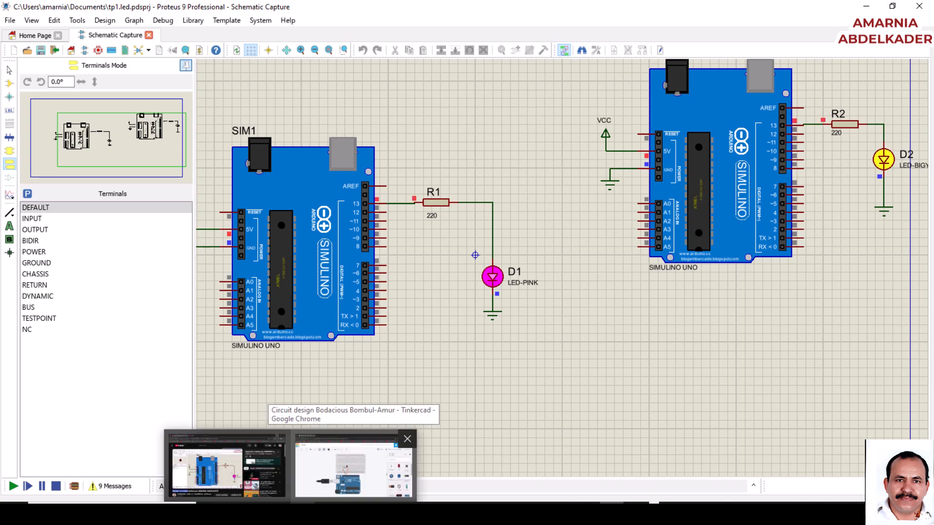
pyautogui.click(329, 478)
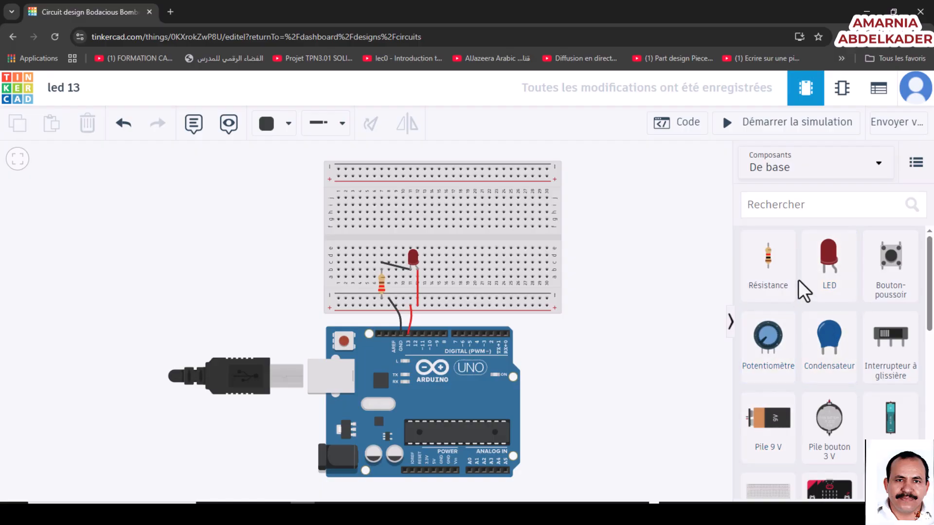
pyautogui.scroll(-5, 855, 304)
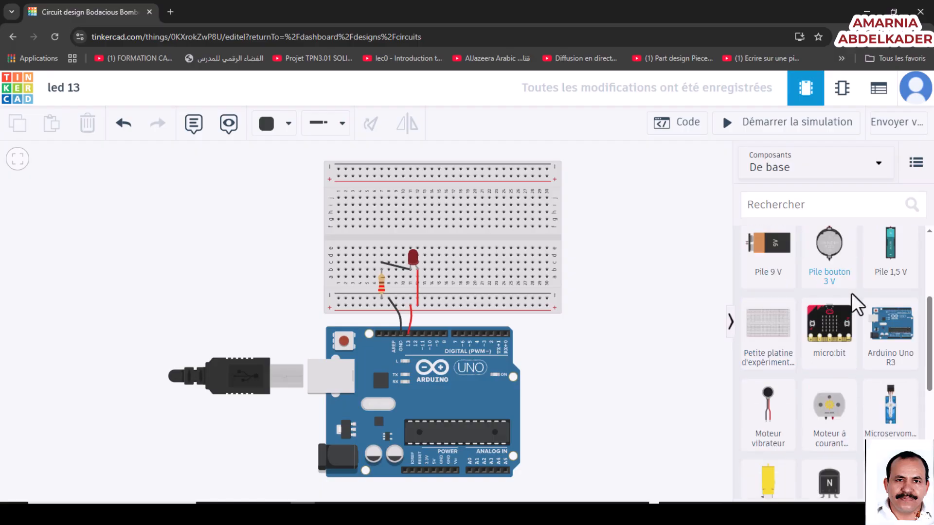
pyautogui.scroll(-2, 854, 305)
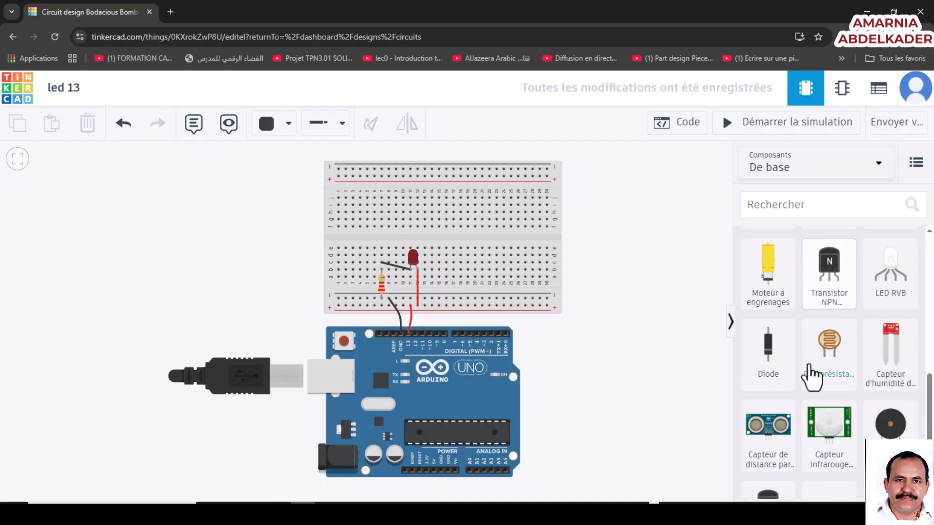
pyautogui.scroll(8, 786, 410)
pyautogui.scroll(2, 788, 404)
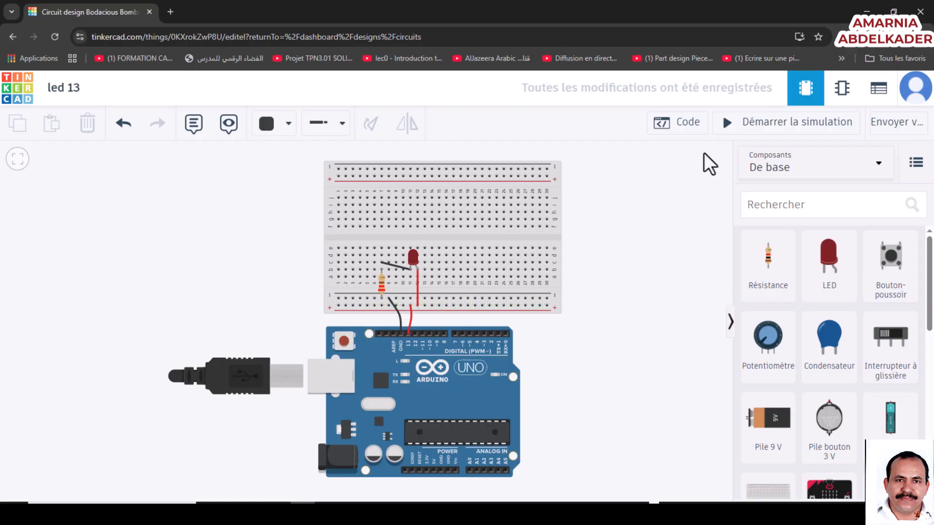
# Run the led 13 circuit simulation, viewing its block code meanwhile, and stop the simulation.
pyautogui.click(781, 127)
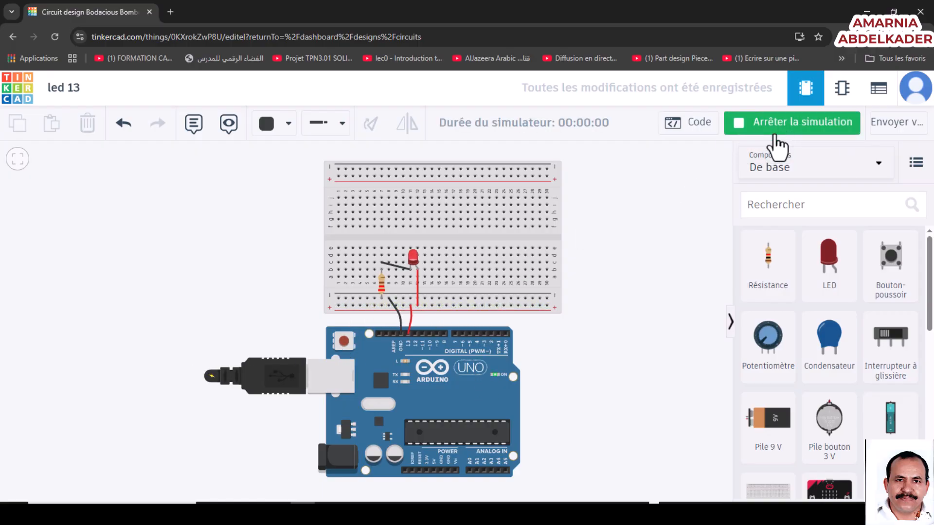
pyautogui.click(730, 322)
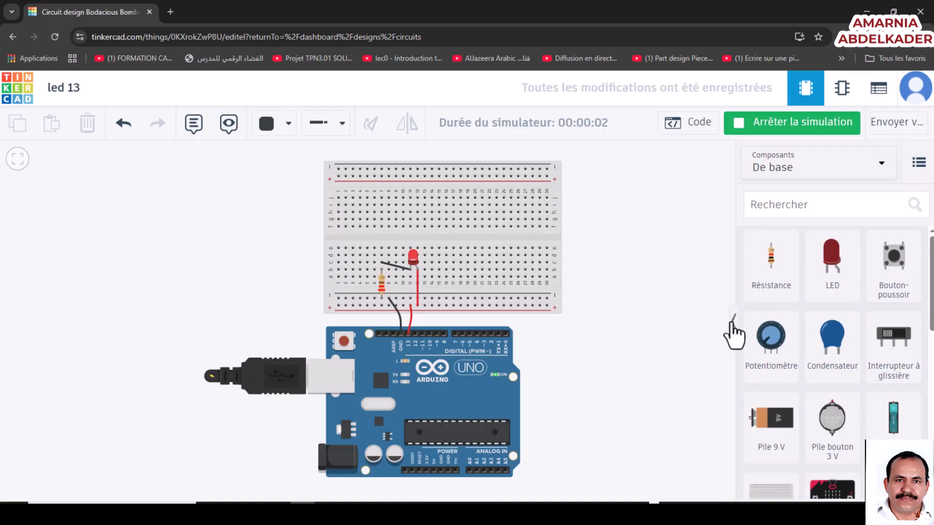
pyautogui.click(697, 125)
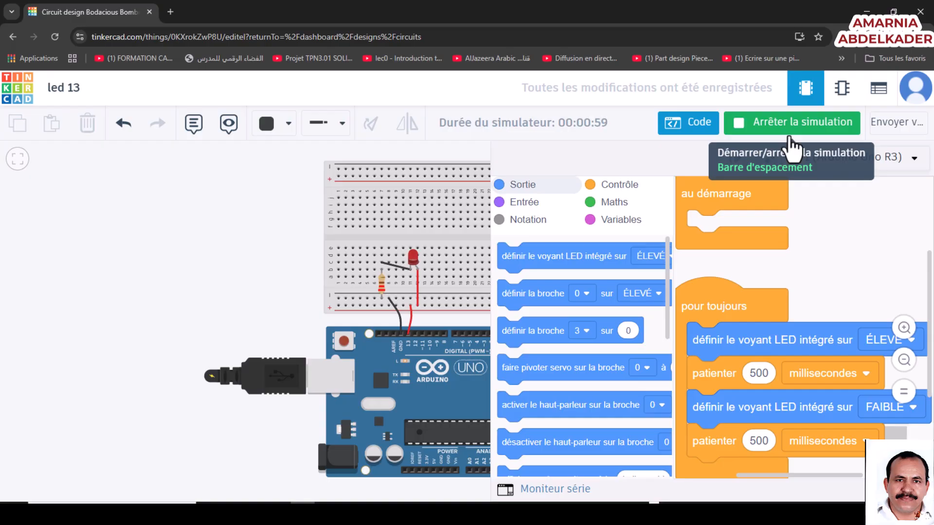
pyautogui.click(676, 127)
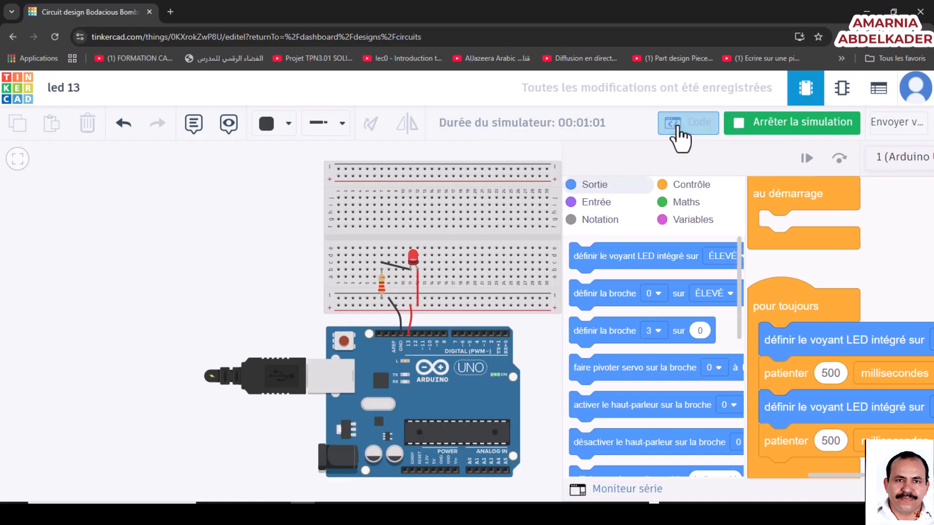
pyautogui.click(780, 123)
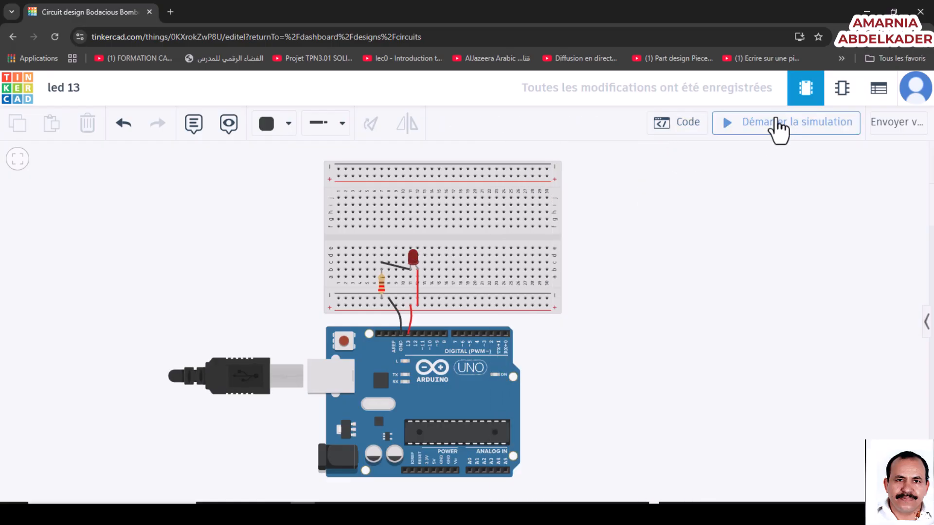
# Open the Arduino Uno R3 block code and examine its au démarrage and pour toujours blocks and the Envoyer vers options.
pyautogui.click(676, 128)
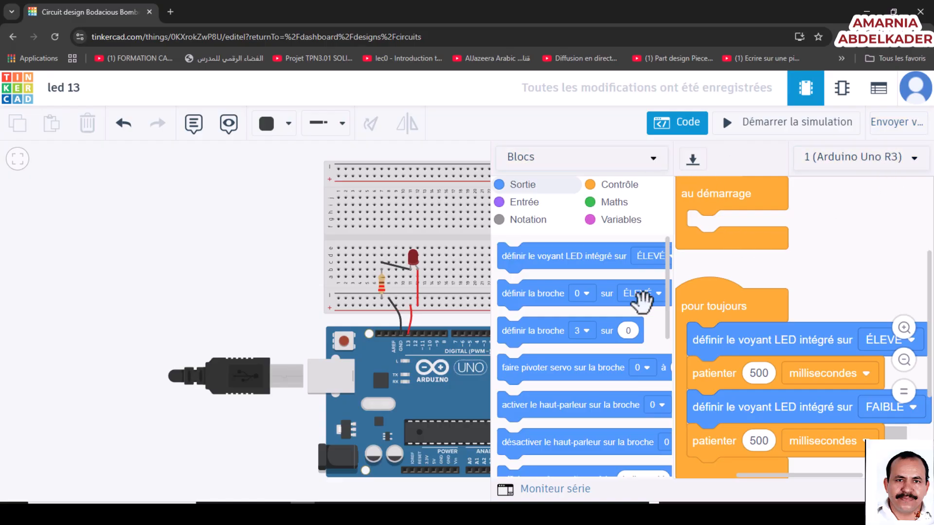
pyautogui.scroll(-3, 850, 299)
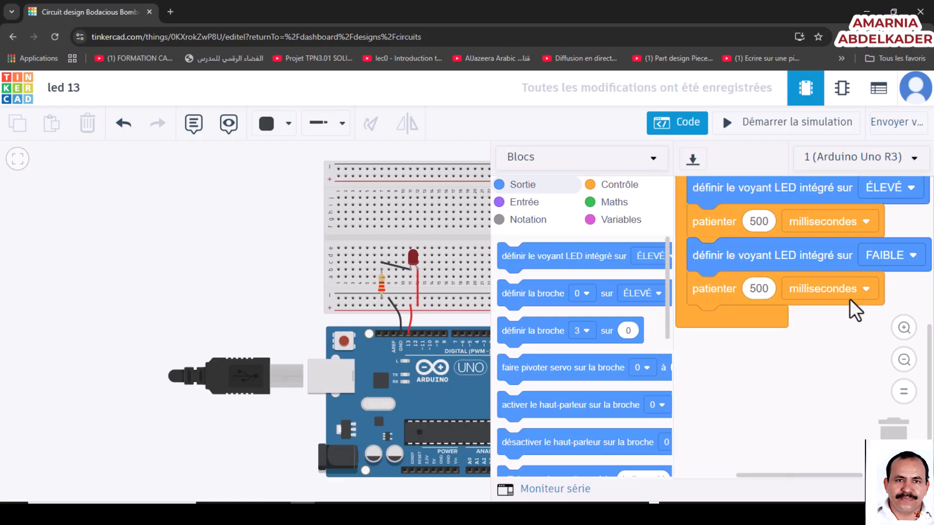
pyautogui.scroll(5, 850, 299)
pyautogui.scroll(-3, 851, 293)
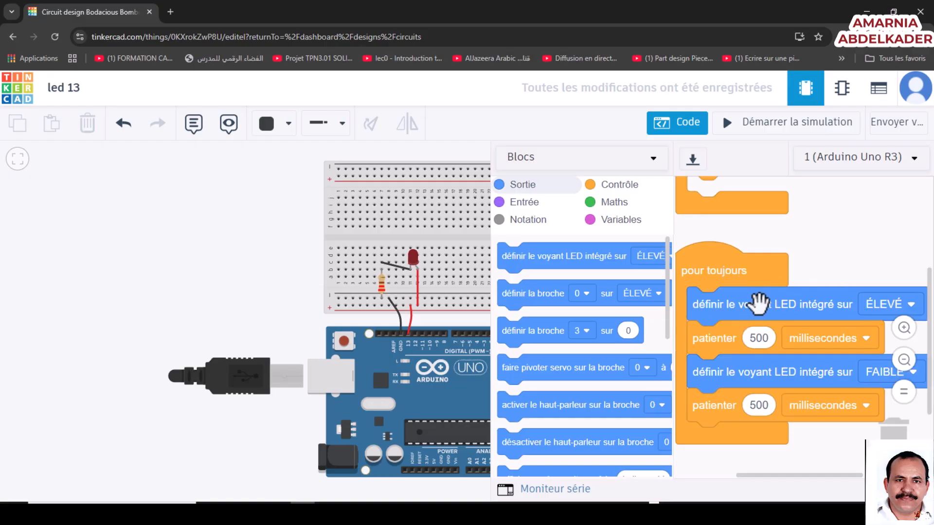
pyautogui.scroll(2, 805, 283)
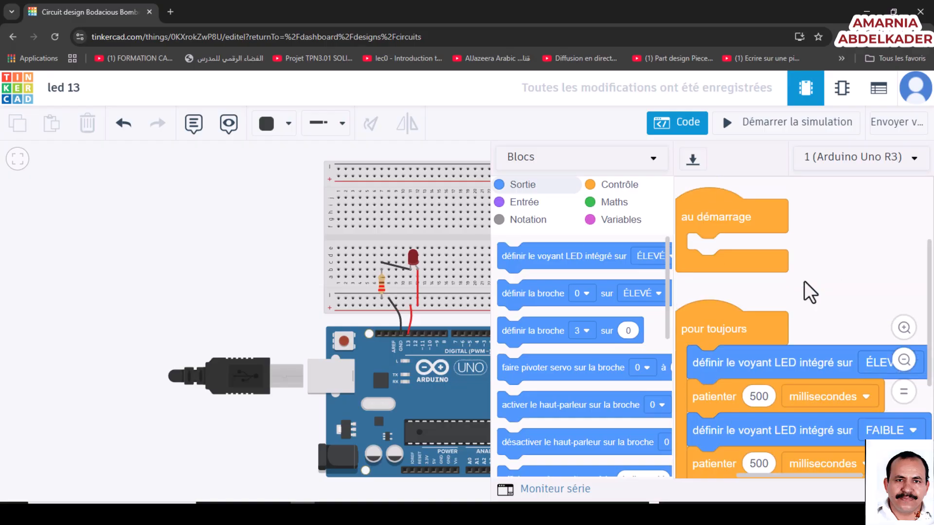
pyautogui.click(899, 159)
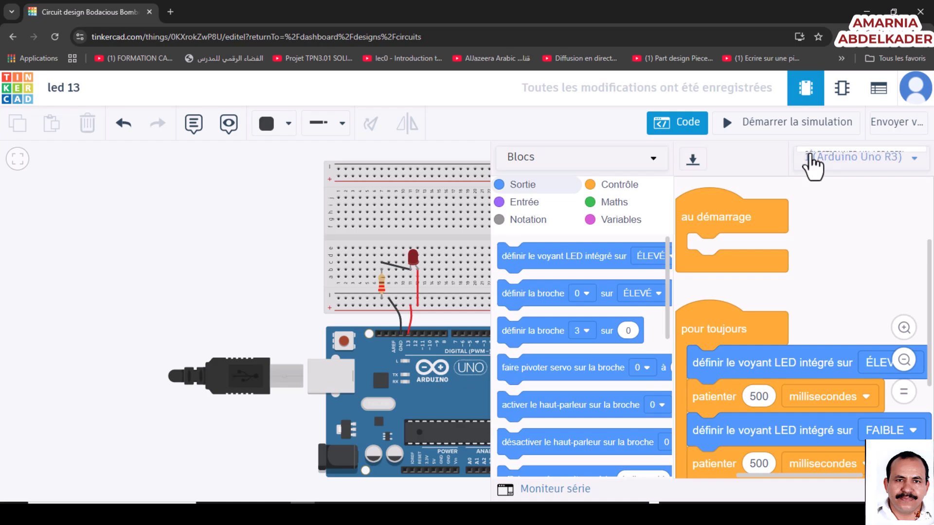
pyautogui.click(890, 124)
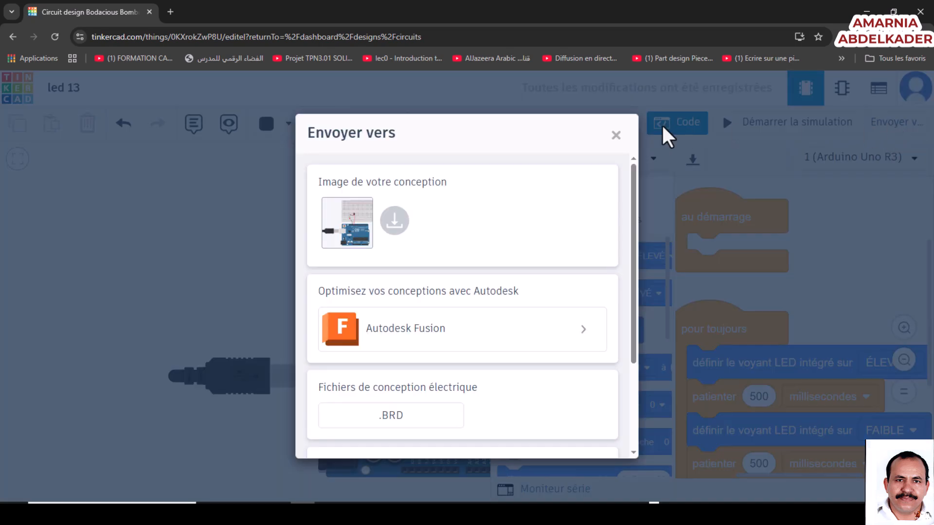
pyautogui.click(615, 134)
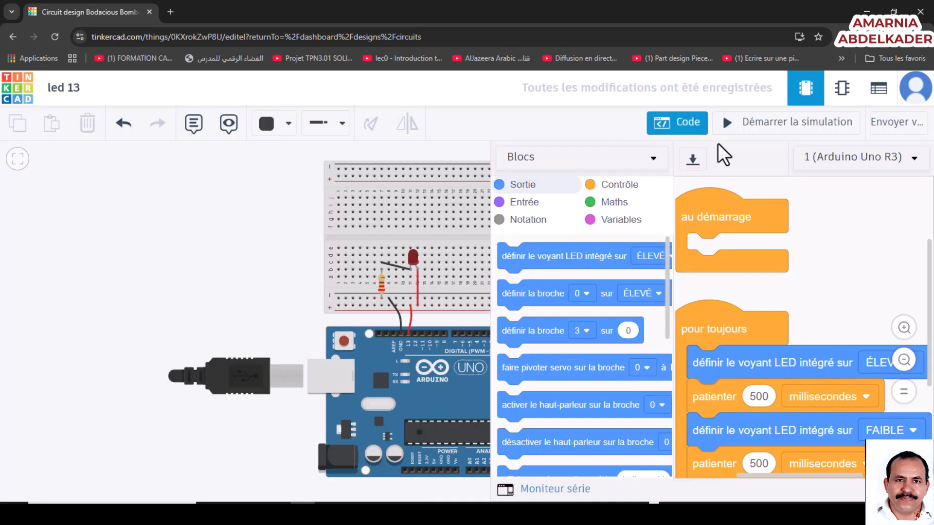
# Switch the code editor to the Texte editing mode, accepting that the existing blocks are discarded.
pyautogui.click(596, 157)
pyautogui.click(579, 164)
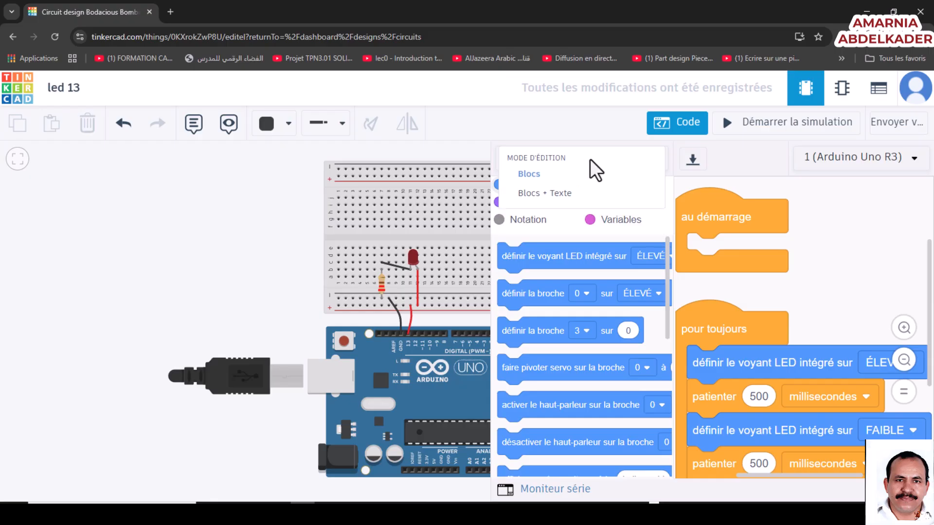
pyautogui.click(583, 172)
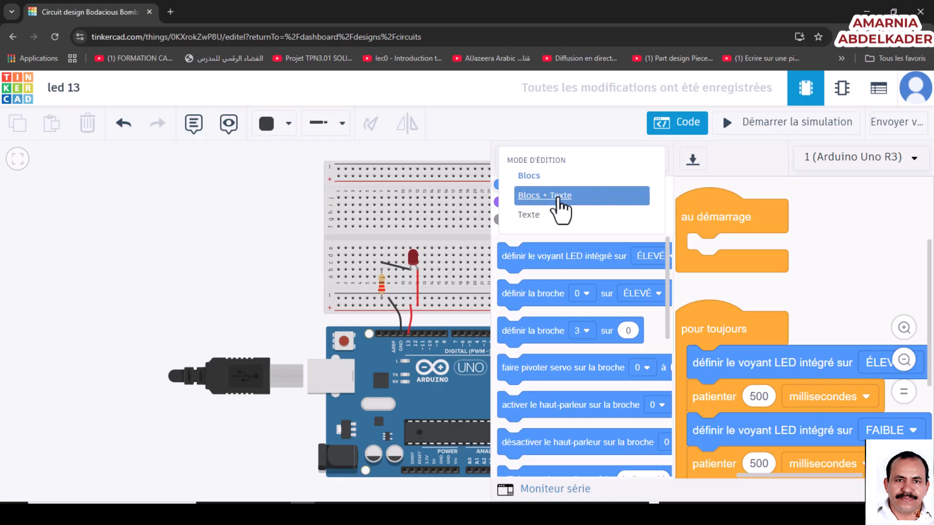
pyautogui.click(533, 215)
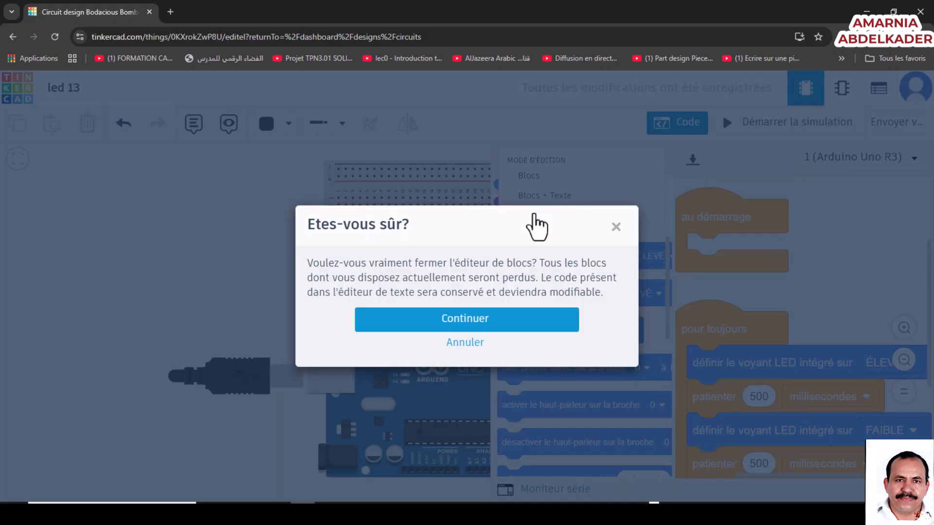
pyautogui.click(477, 326)
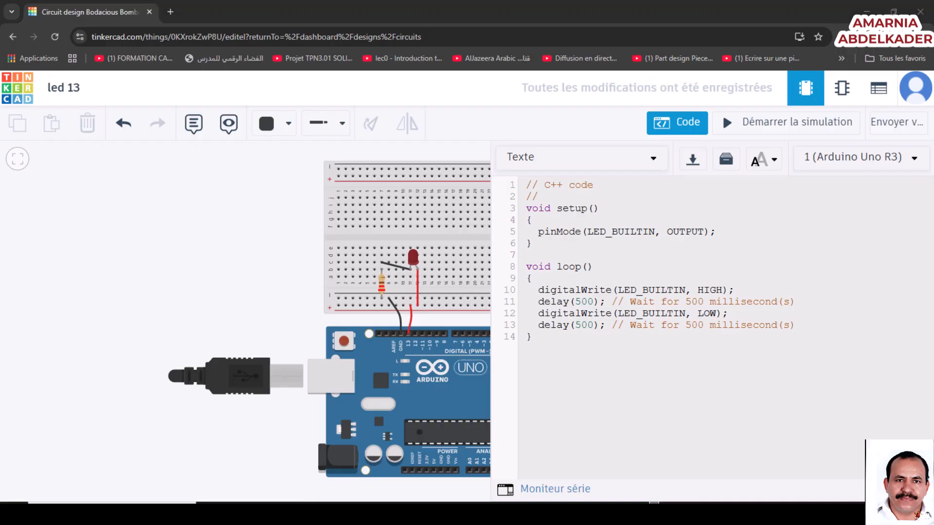
pyautogui.hotkey('ctrl', 'a')
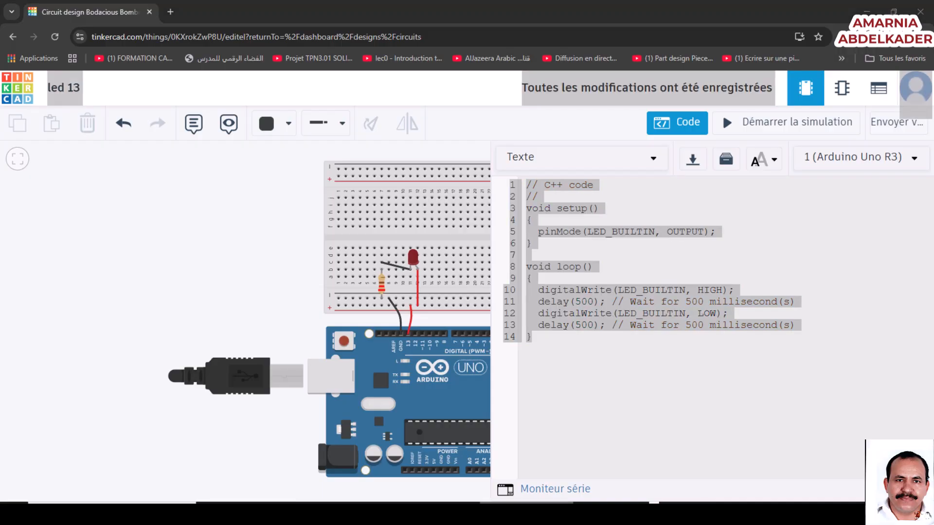
pyautogui.click(617, 251)
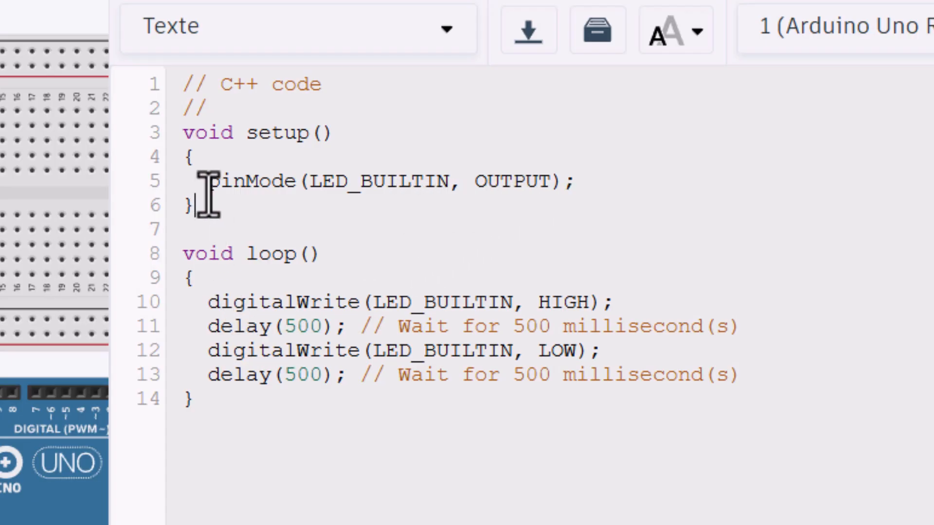
# Examine the LED_BUILTIN argument in the pinMode line and the digitalWrite and delay lines of the loop in the text code.
pyautogui.moveTo(309, 185); pyautogui.dragTo(444, 189)
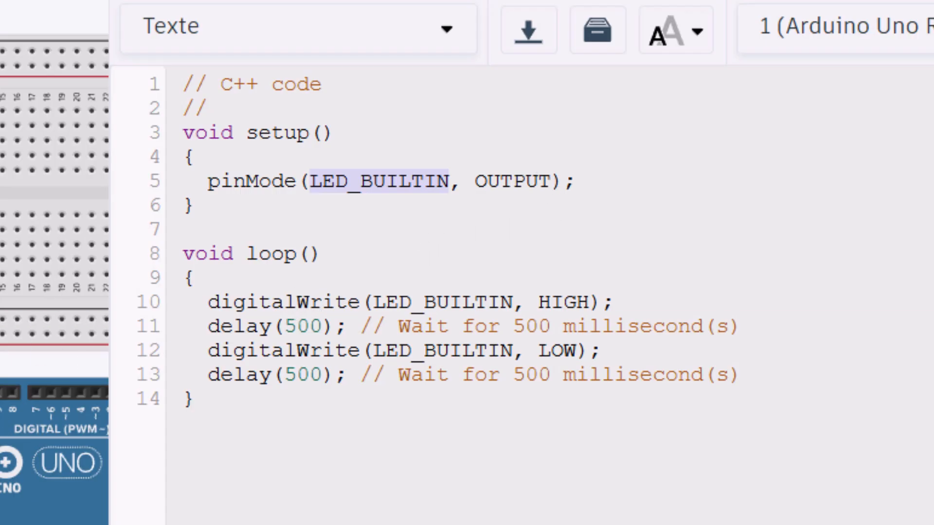
pyautogui.scroll(7, 19, 414)
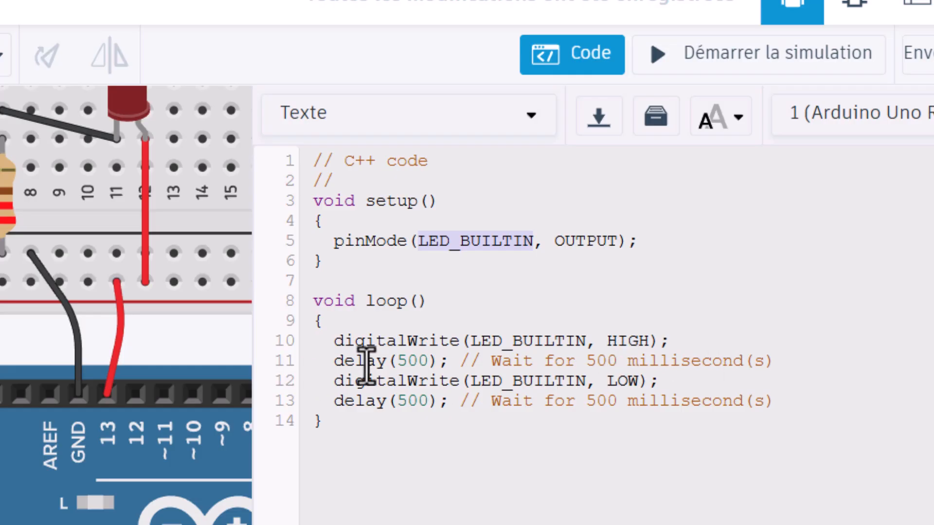
pyautogui.click(296, 391)
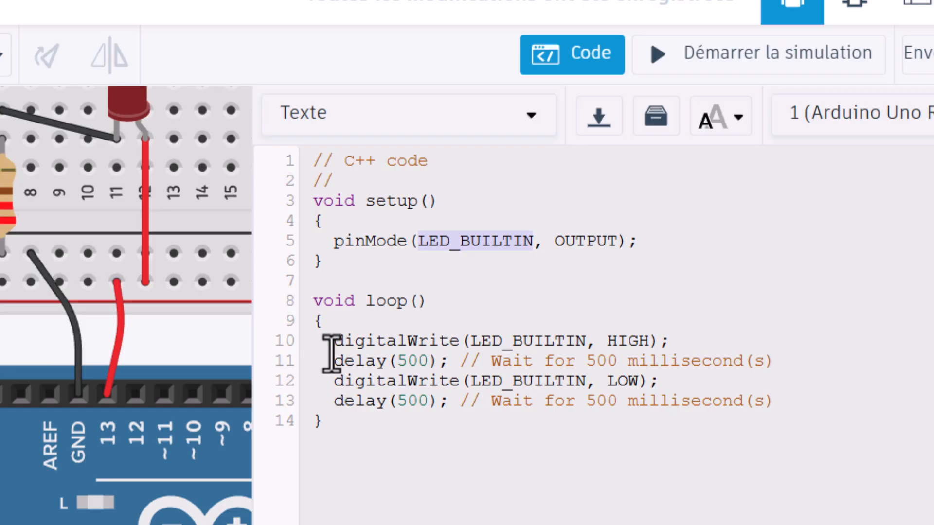
# Run the led 13 simulation with the text code, watch the LED on the breadboard, and stop the simulation.
pyautogui.click(735, 68)
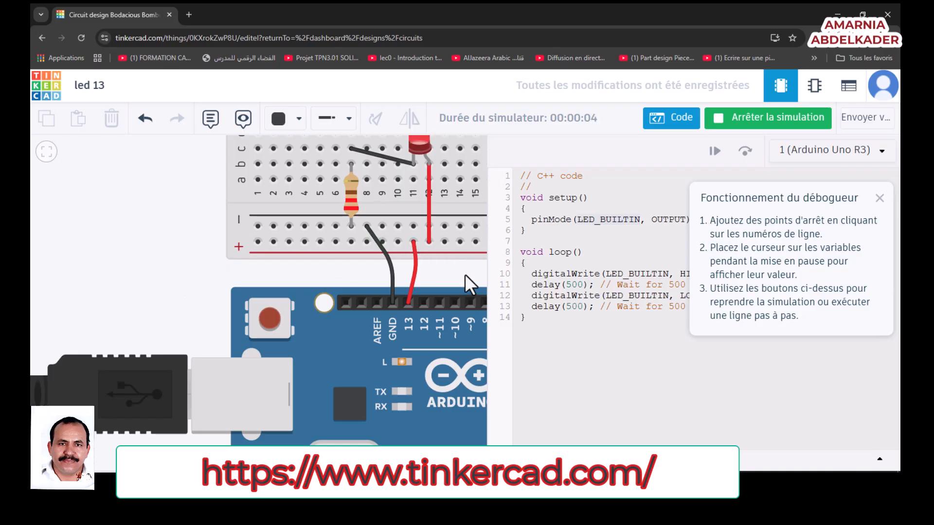
pyautogui.scroll(-3, 147, 273)
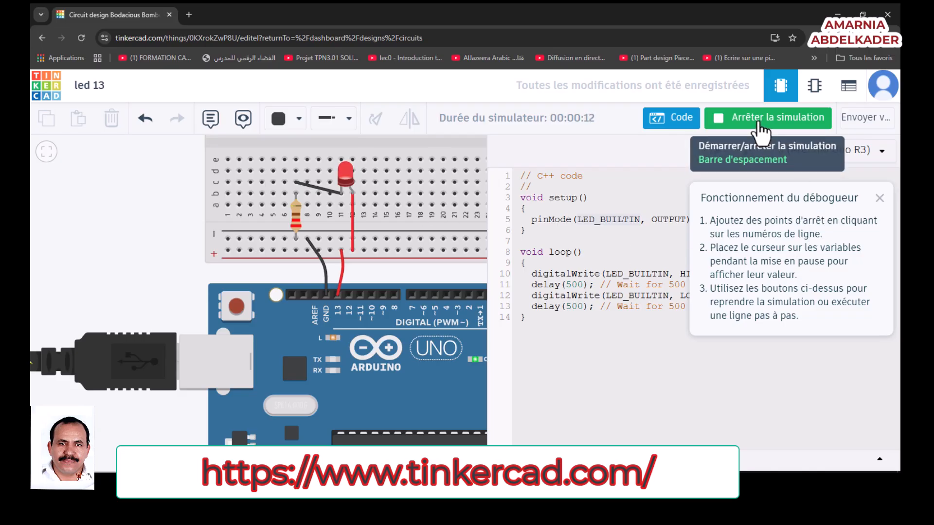
pyautogui.click(761, 128)
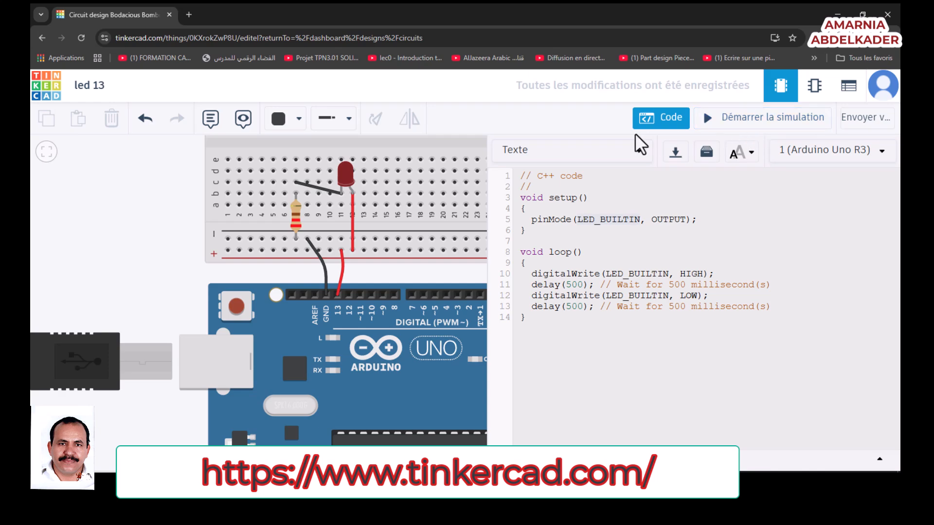
# Return to the designs dashboard and create a new circuit.
pyautogui.click(44, 96)
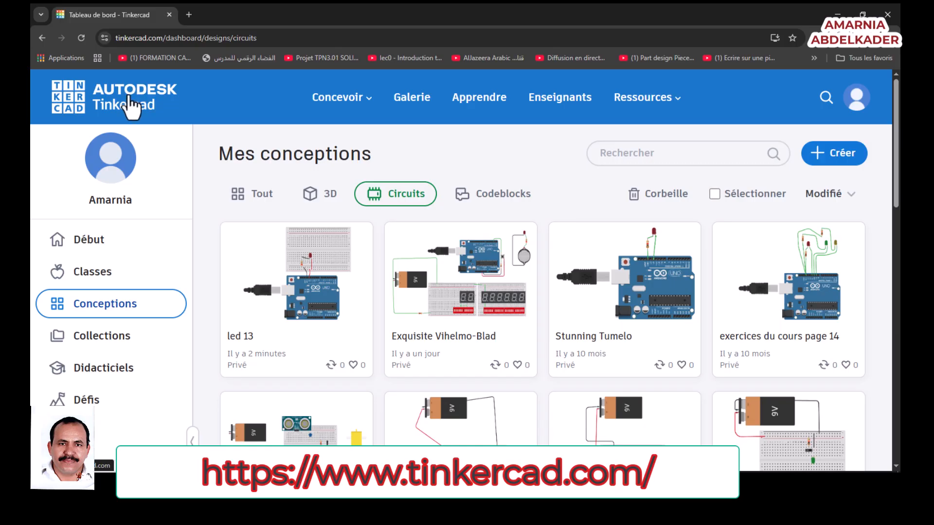
pyautogui.click(847, 155)
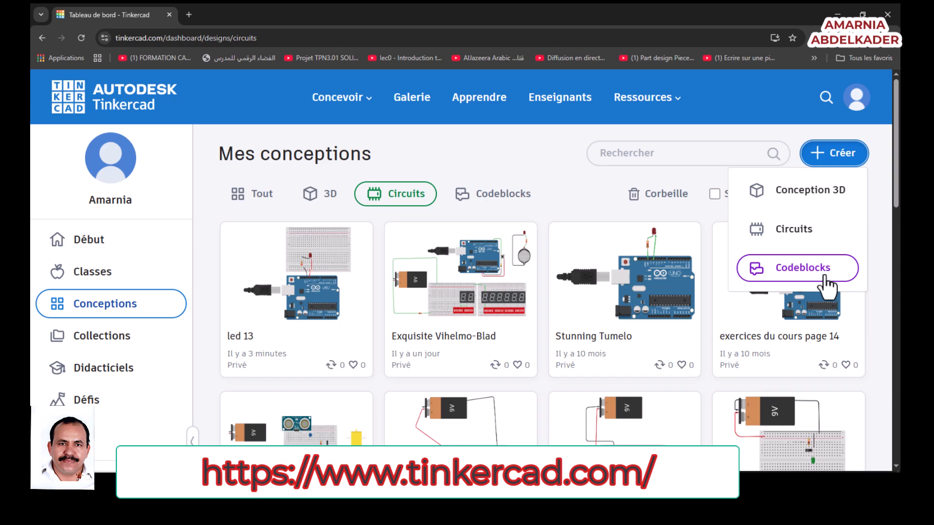
pyautogui.click(794, 238)
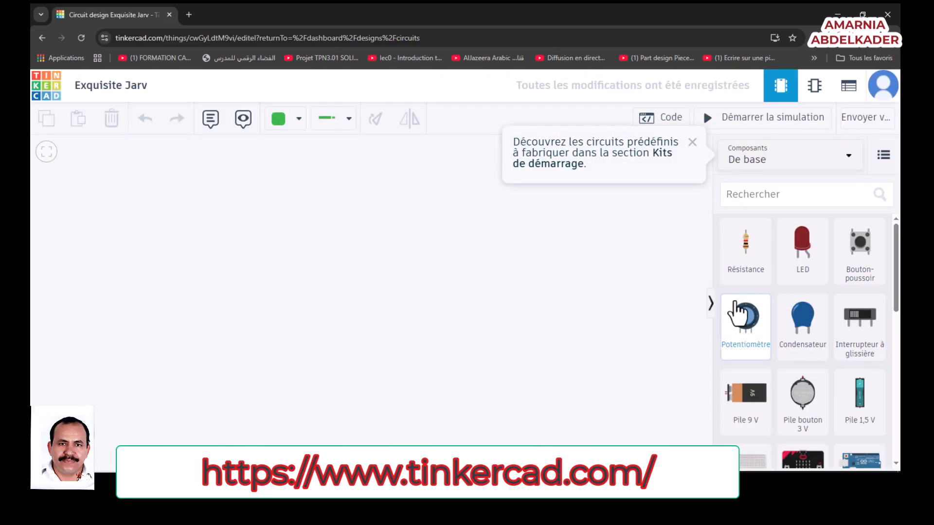
# Place an Arduino Uno R3 in the workspace and a small breadboard directly above it.
pyautogui.scroll(-3, 865, 332)
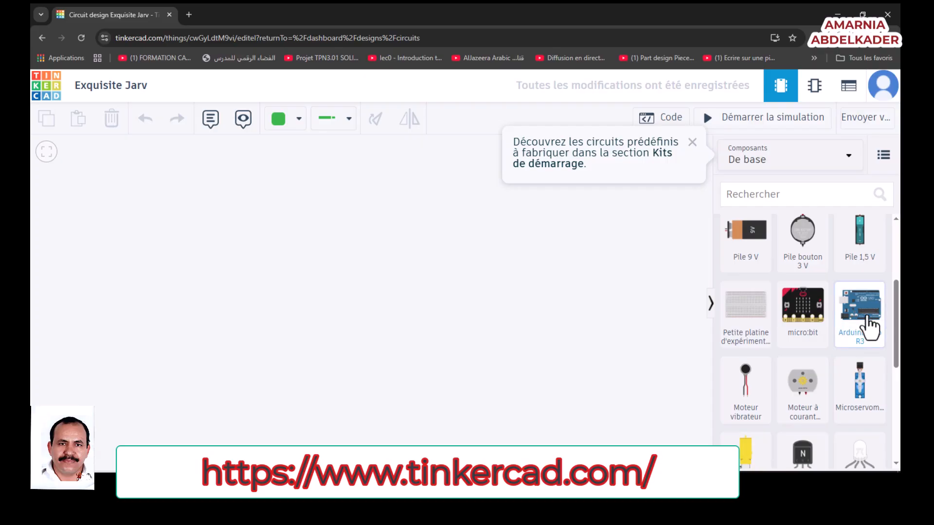
pyautogui.moveTo(869, 323); pyautogui.dragTo(401, 332)
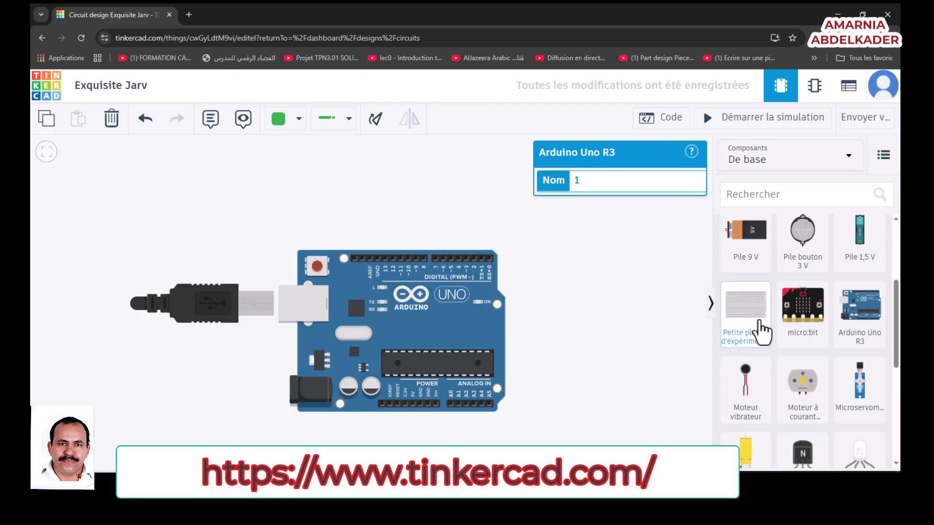
pyautogui.moveTo(761, 330); pyautogui.dragTo(427, 175)
pyautogui.scroll(-3, 461, 200)
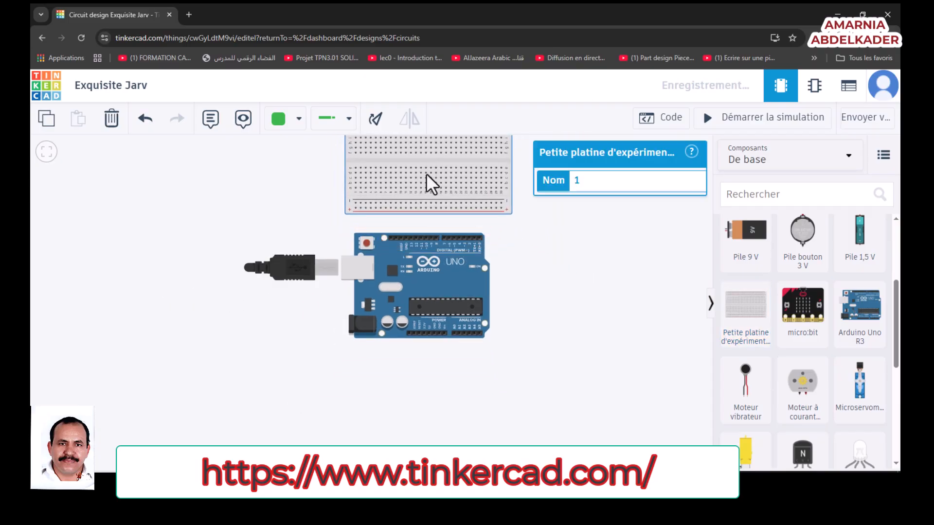
pyautogui.click(555, 279)
pyautogui.moveTo(551, 279); pyautogui.dragTo(526, 388)
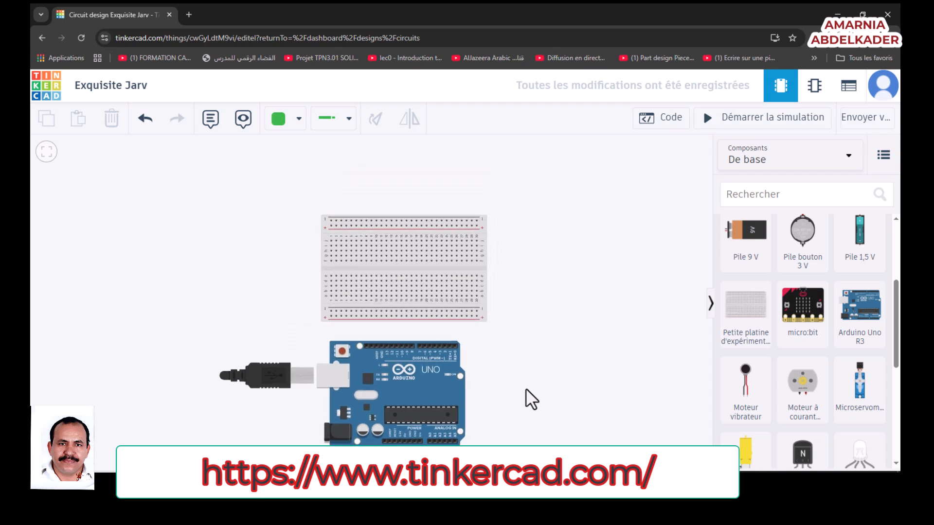
# Place a resistor vertically on the breadboard in column 9, from row b to the negative rail.
pyautogui.scroll(3, 808, 282)
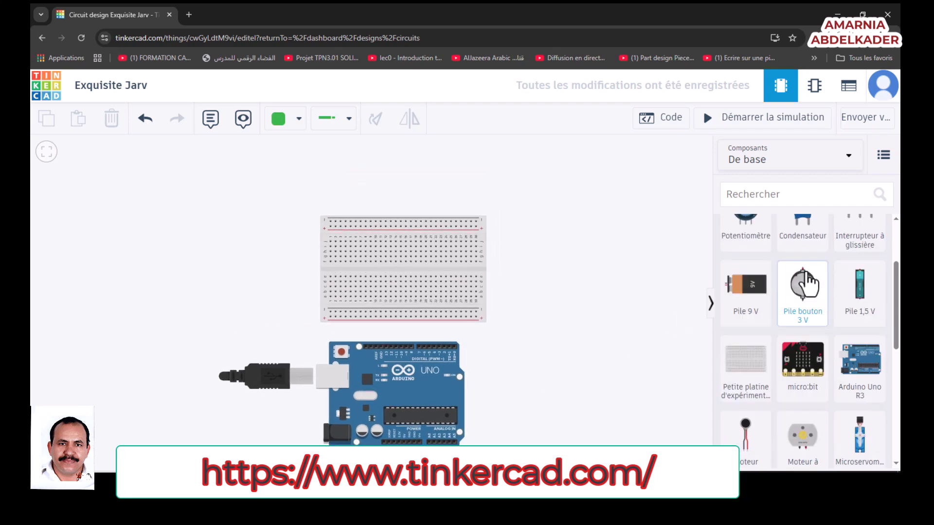
pyautogui.moveTo(747, 256); pyautogui.dragTo(533, 308)
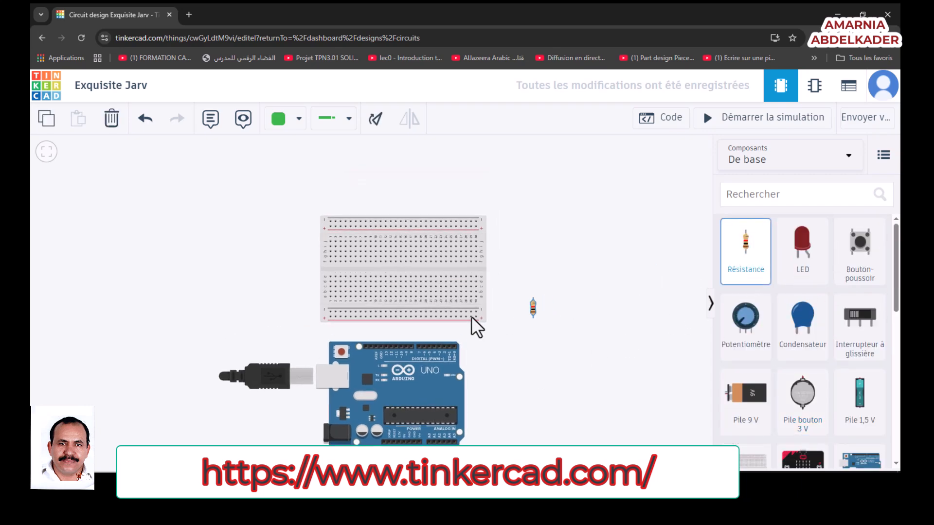
pyautogui.scroll(-1, 370, 297)
pyautogui.scroll(5, 370, 297)
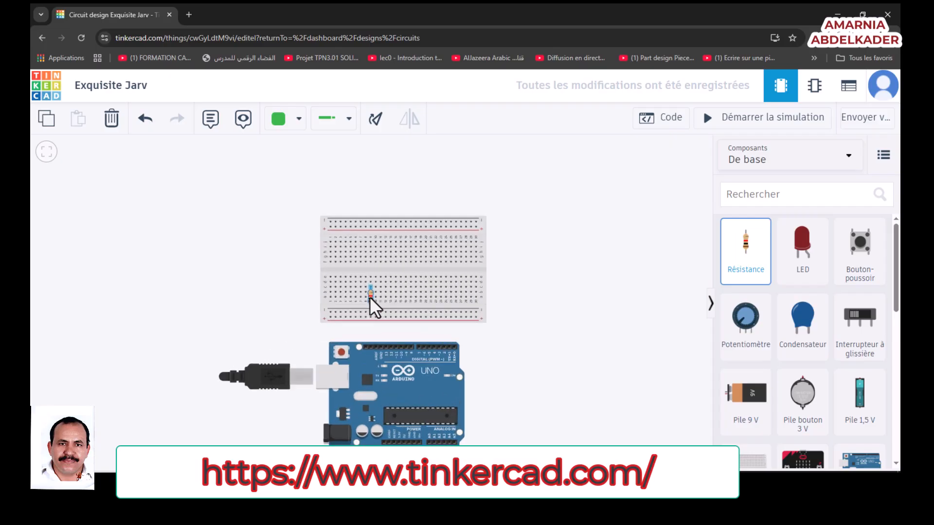
pyautogui.moveTo(367, 321); pyautogui.dragTo(370, 306)
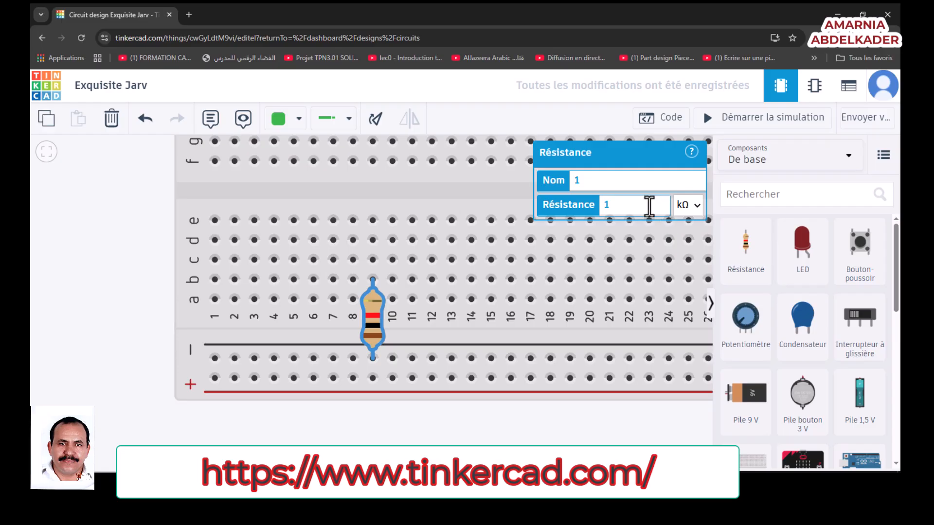
# Set the resistor's value to 330 Ω.
pyautogui.click(694, 206)
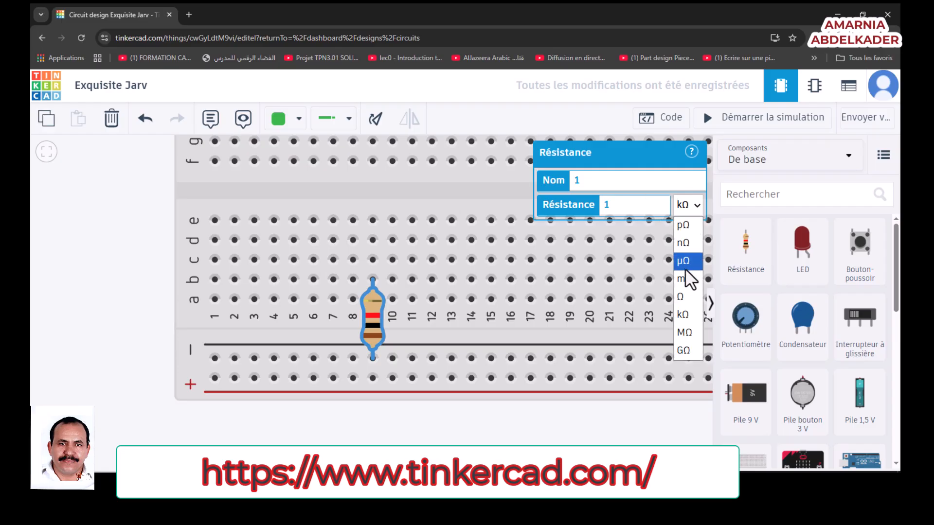
pyautogui.click(681, 297)
pyautogui.moveTo(627, 208); pyautogui.dragTo(591, 206)
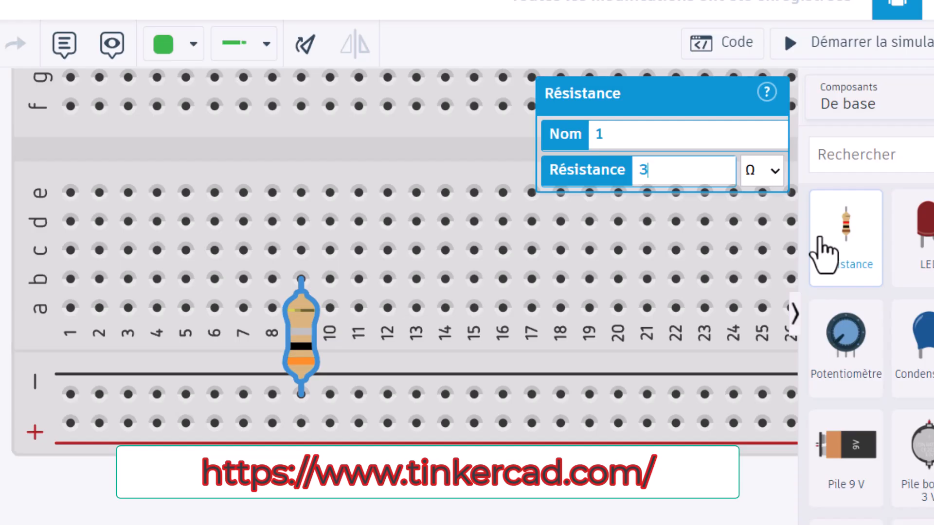
pyautogui.write('330')
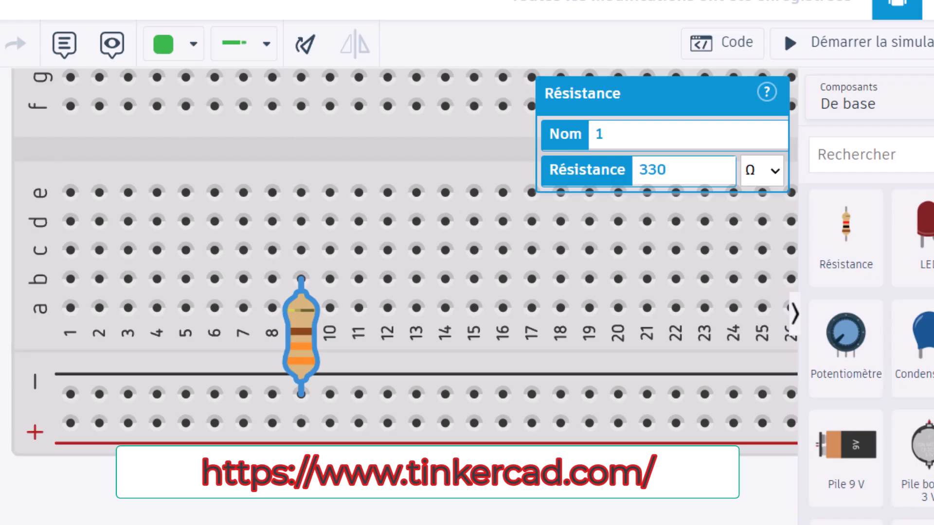
pyautogui.click(550, 474)
# Place an LED above the resistor, with its cathode in hole c9 and its anode in hole c10.
pyautogui.click(926, 238)
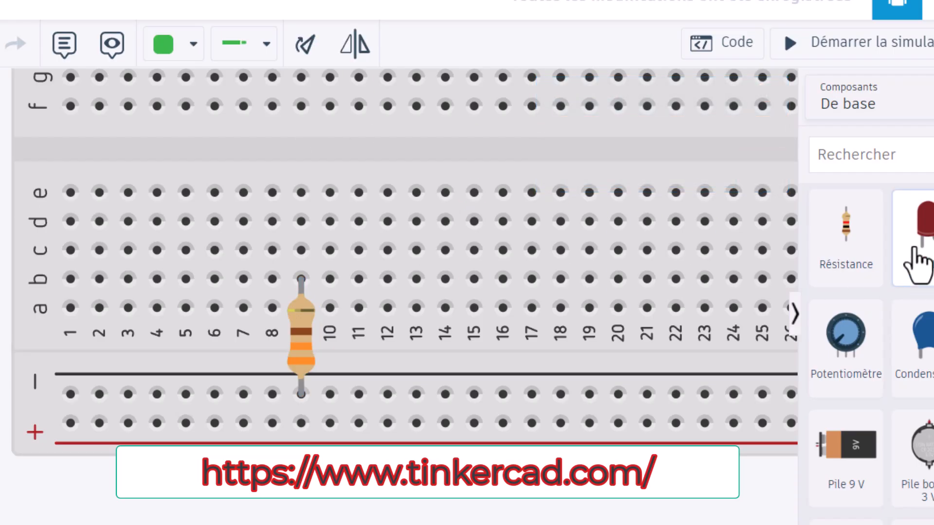
pyautogui.moveTo(915, 265); pyautogui.dragTo(311, 246)
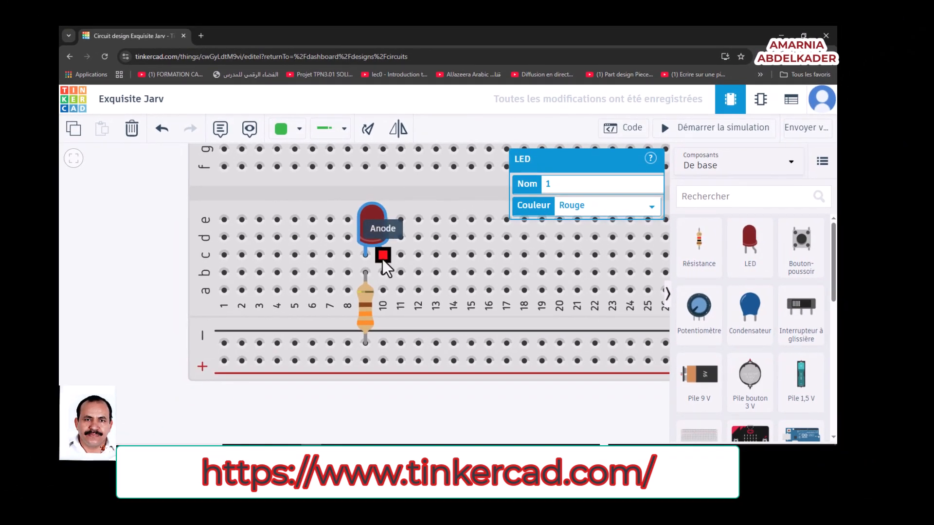
# Wire hole a10 in the LED's anode column to the positive rail near column 15 and colour the wire red (Rouge).
pyautogui.click(385, 290)
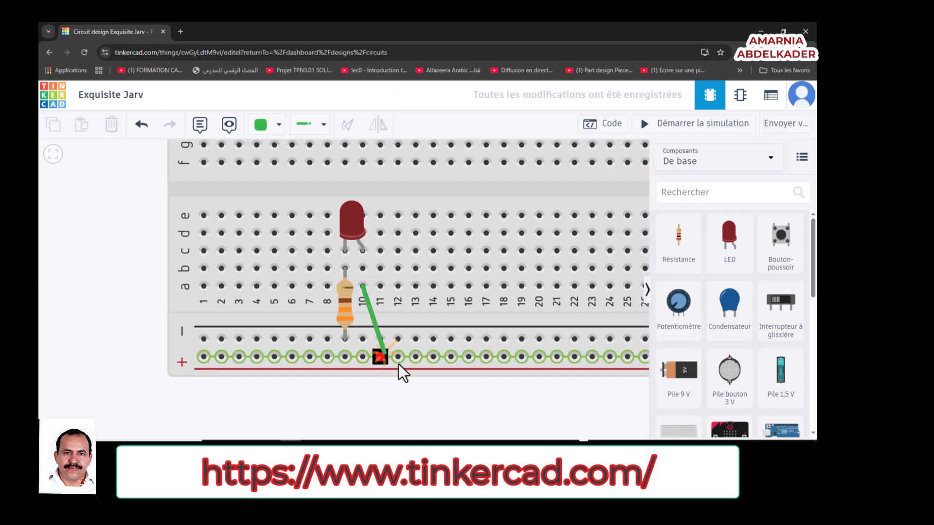
pyautogui.click(415, 360)
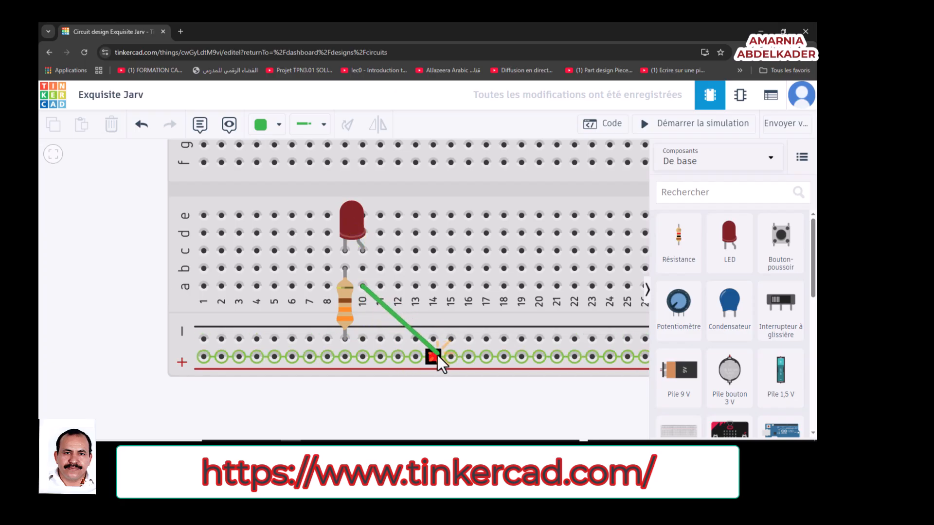
pyautogui.click(451, 357)
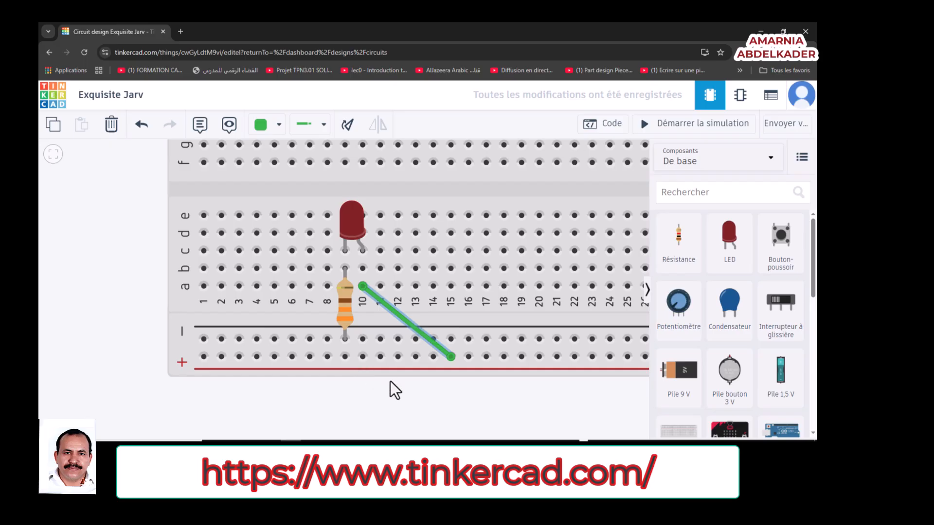
pyautogui.click(277, 127)
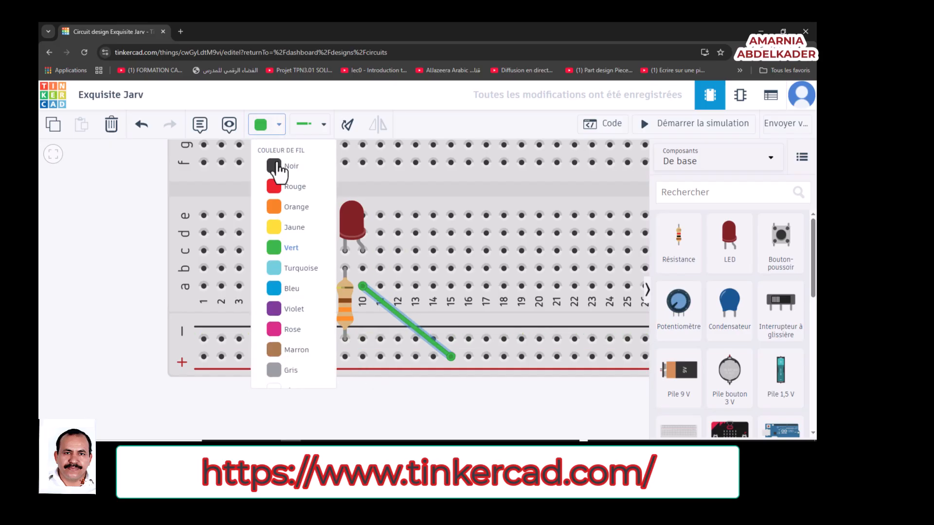
pyautogui.click(275, 188)
# Connect Arduino pin D13 to the breadboard's positive rail near column 14 with a wire.
pyautogui.scroll(-5, 391, 394)
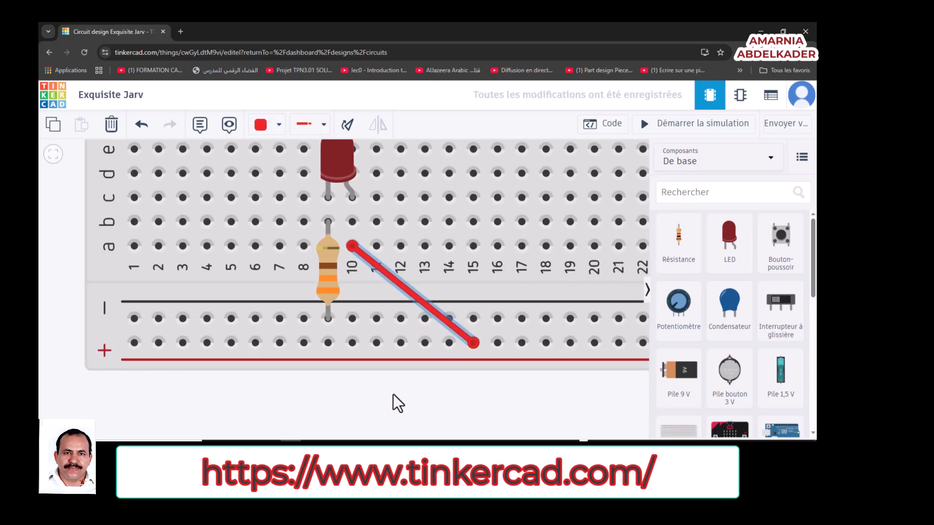
pyautogui.click(394, 392)
pyautogui.moveTo(357, 303); pyautogui.dragTo(340, 264)
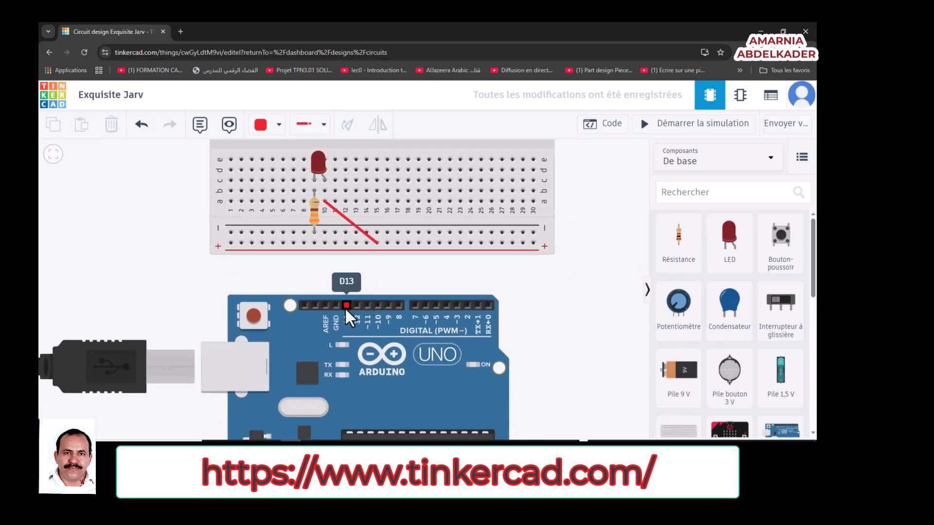
pyautogui.click(347, 307)
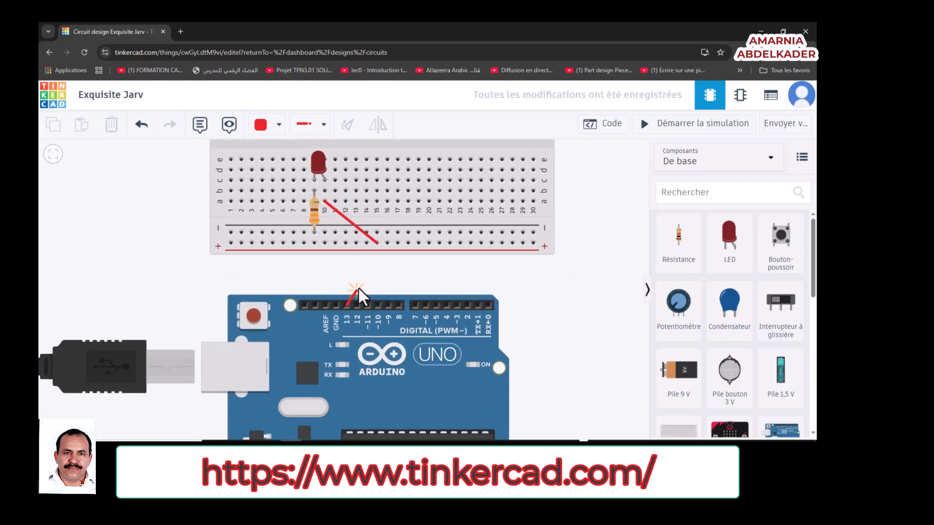
pyautogui.click(366, 243)
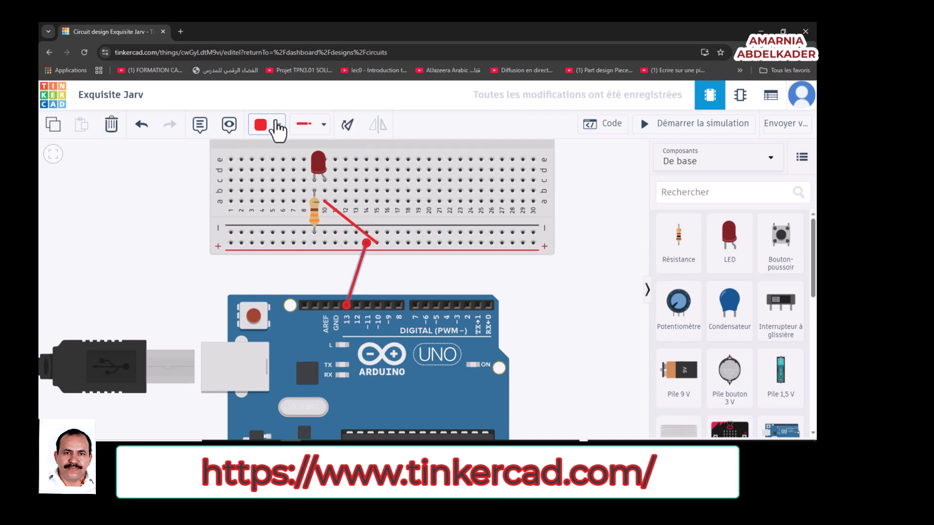
# Wire the breadboard's negative rail near column 8 to the Arduino's GND pin and colour the wire black (Noir).
pyautogui.click(279, 125)
pyautogui.click(177, 210)
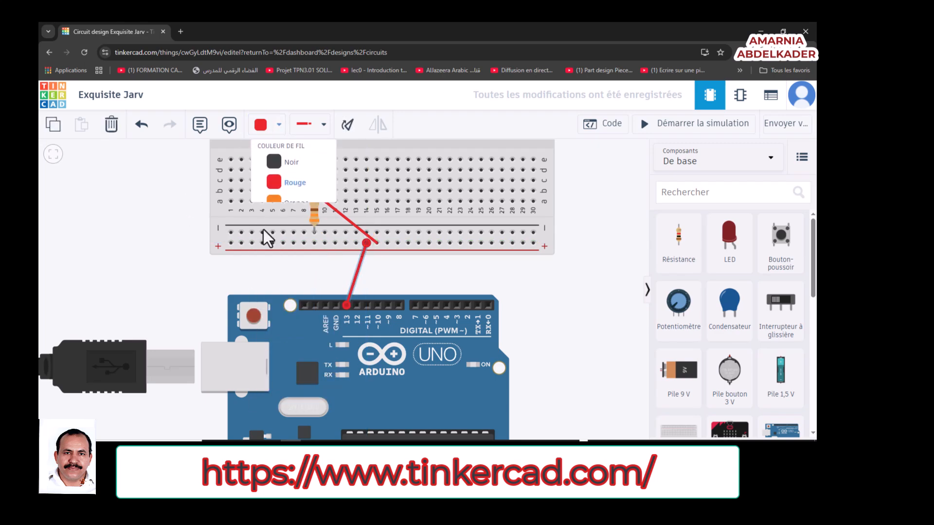
pyautogui.click(304, 233)
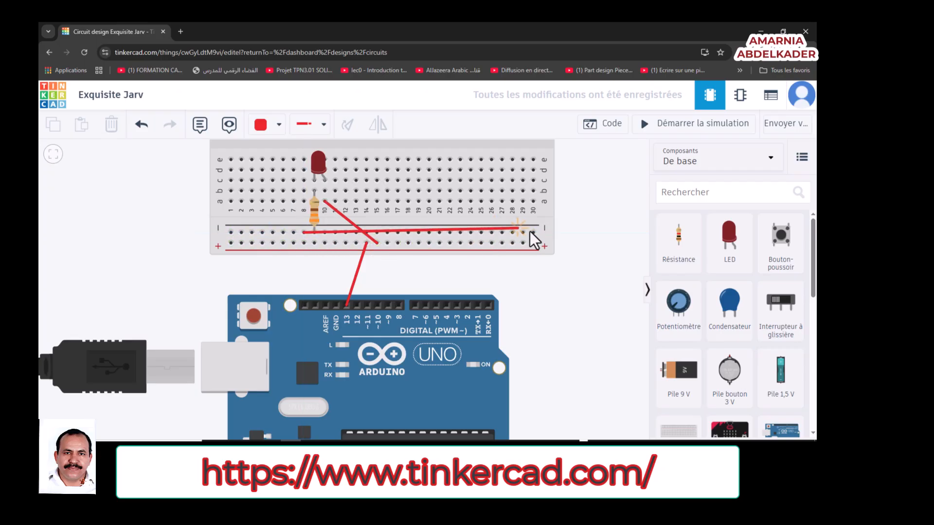
pyautogui.click(335, 306)
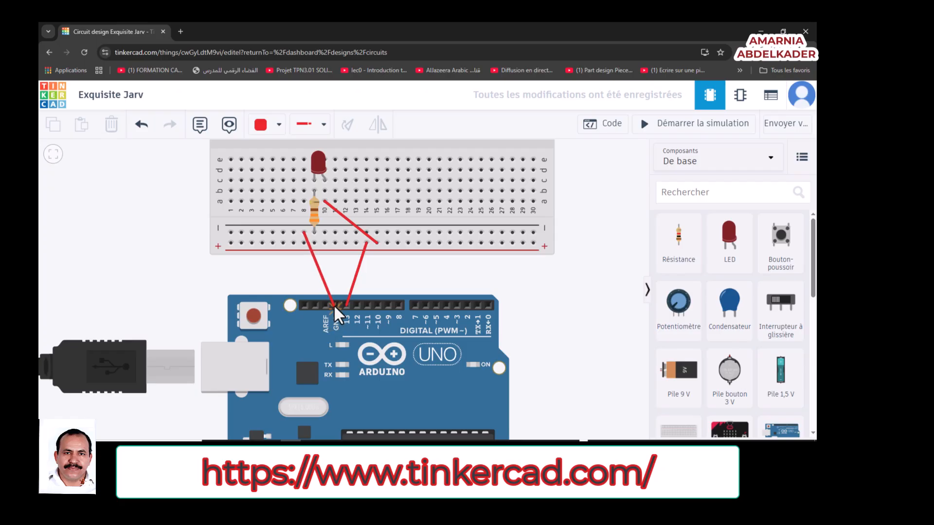
pyautogui.click(335, 307)
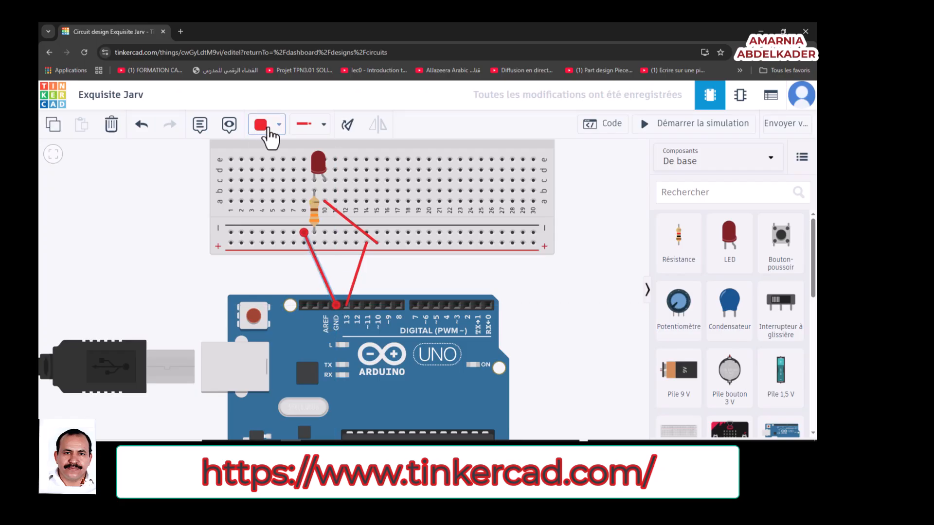
pyautogui.click(268, 127)
pyautogui.click(284, 167)
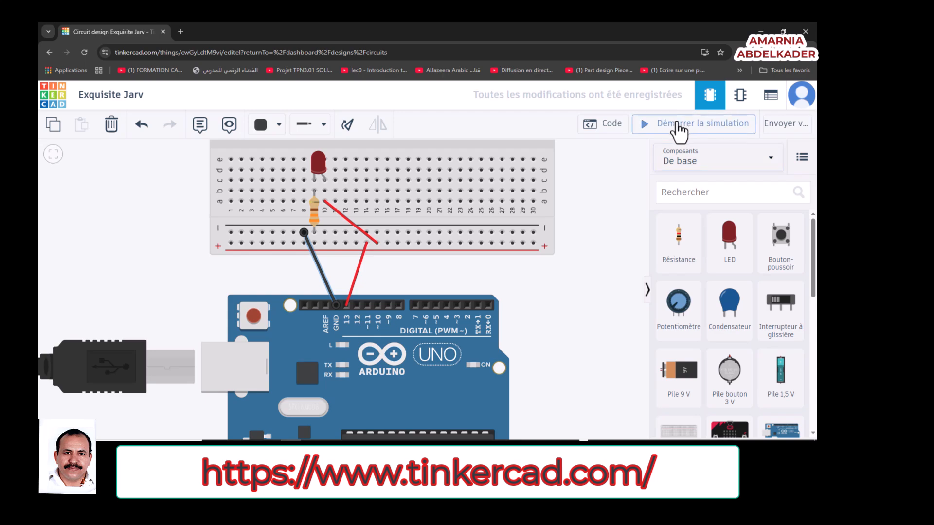
# Run the simulation of the LED circuit to watch the LED blink, and stop it.
pyautogui.click(678, 131)
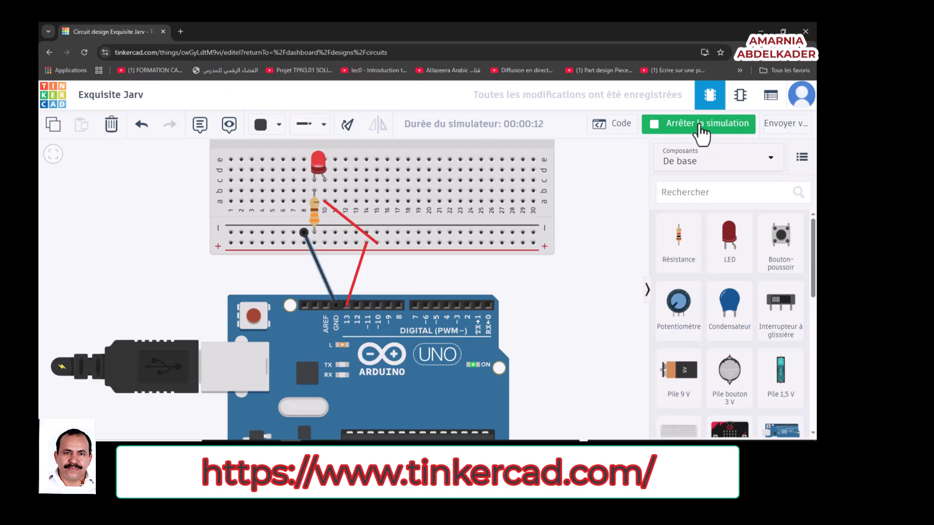
pyautogui.click(699, 127)
# Open the block code and set the wait after the ÉLEVÉ block to 500 millisecondes.
pyautogui.click(609, 130)
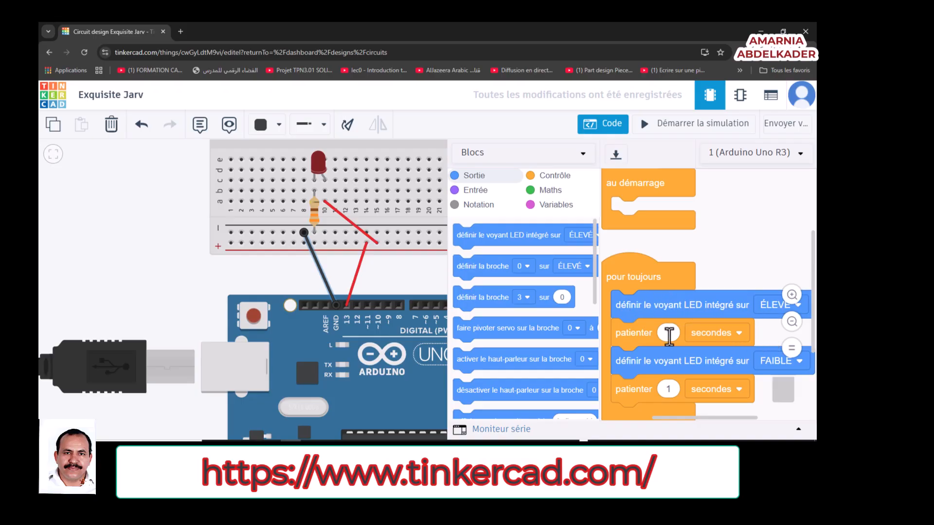
pyautogui.click(718, 340)
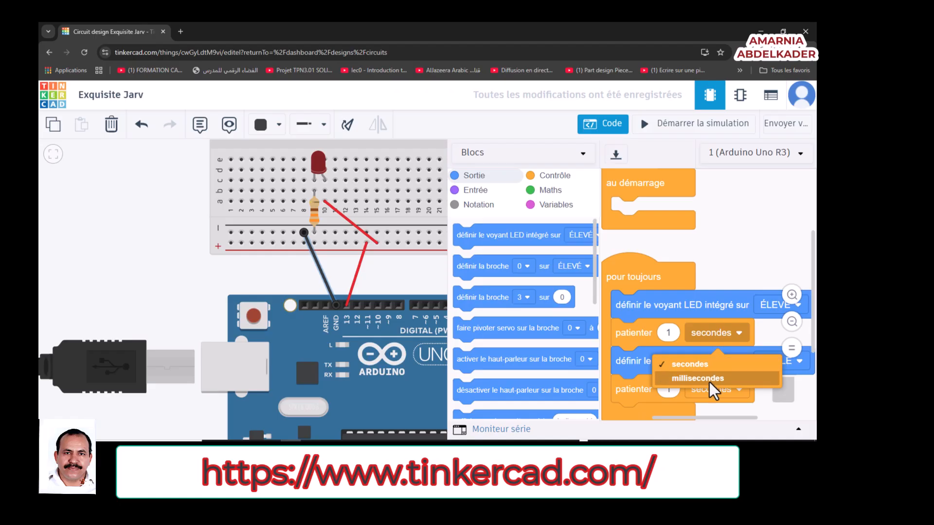
pyautogui.click(710, 386)
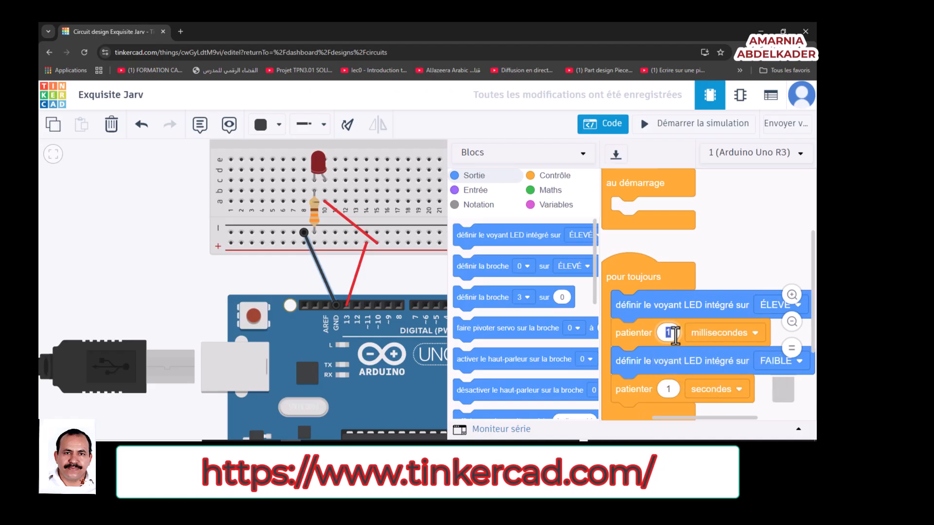
pyautogui.click(675, 335)
pyautogui.write('500')
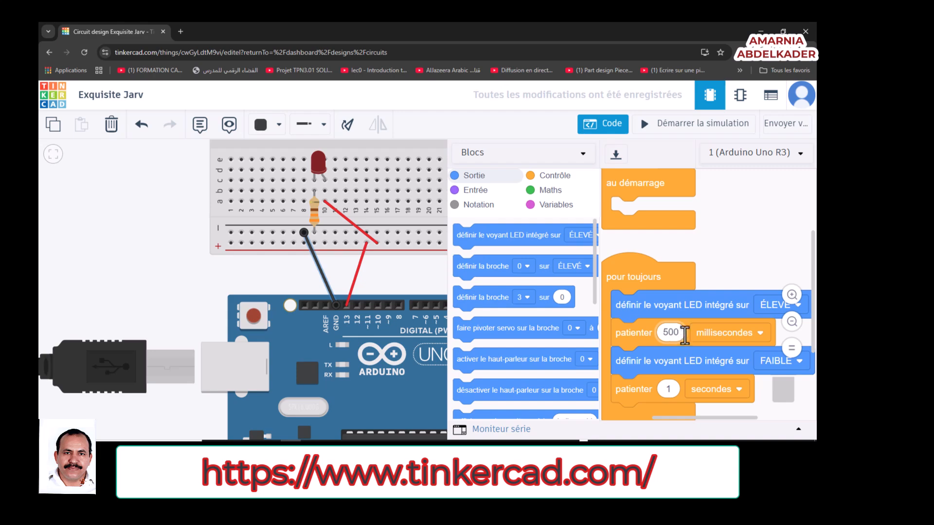
# Set the wait after the FAIBLE block to 500 millisecondes.
pyautogui.click(739, 392)
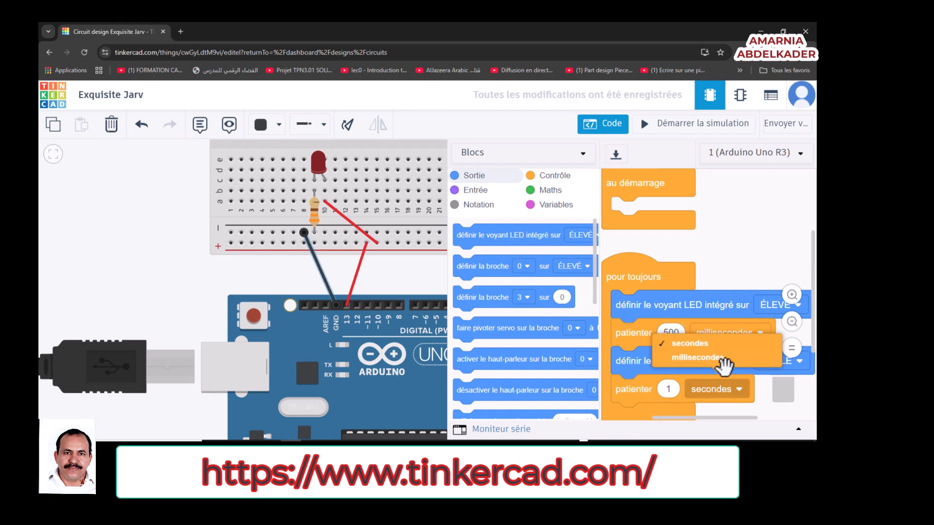
pyautogui.click(720, 360)
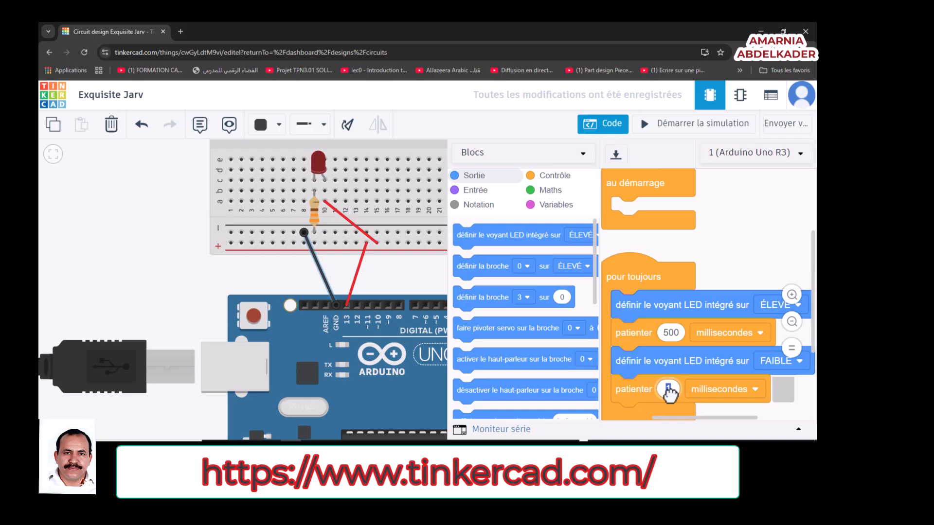
pyautogui.click(669, 389)
pyautogui.write('500')
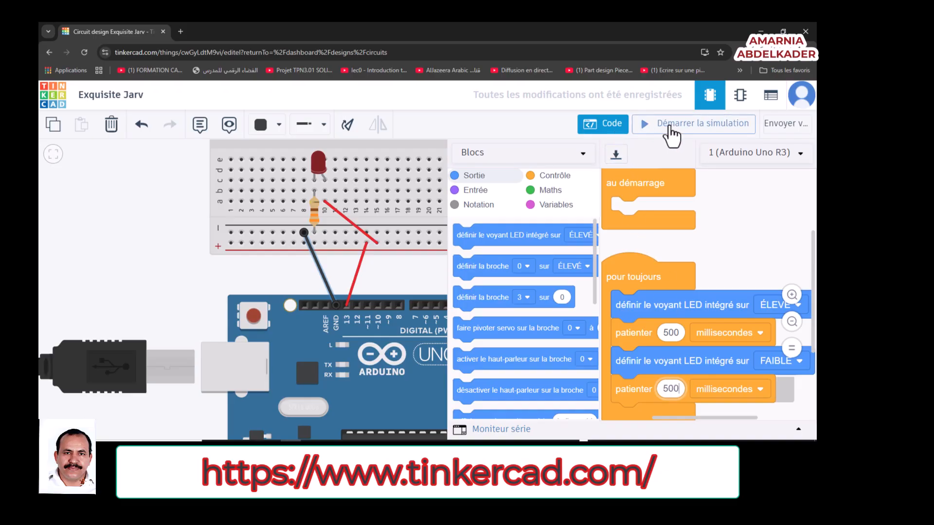
# Simulate the circuit with the shortened waits, hiding and reshowing the code editor meanwhile, and stop the simulation.
pyautogui.click(669, 128)
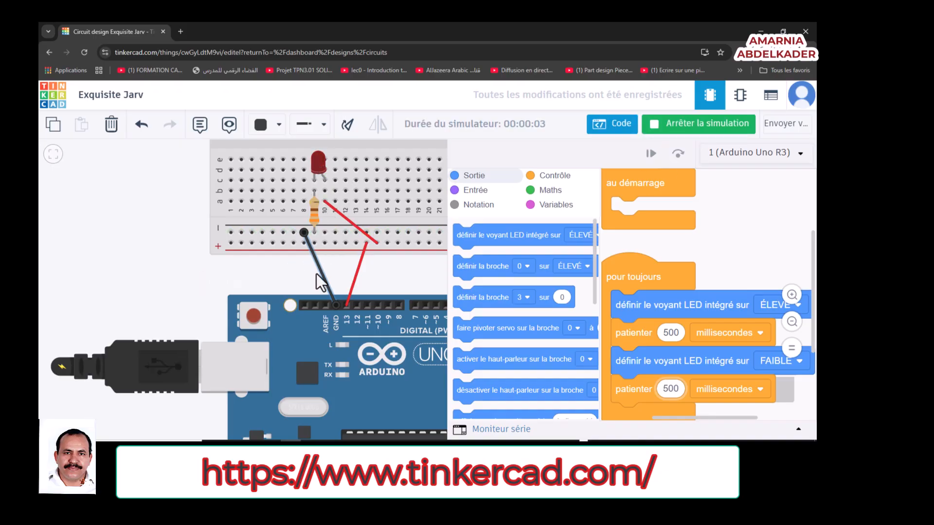
pyautogui.click(609, 129)
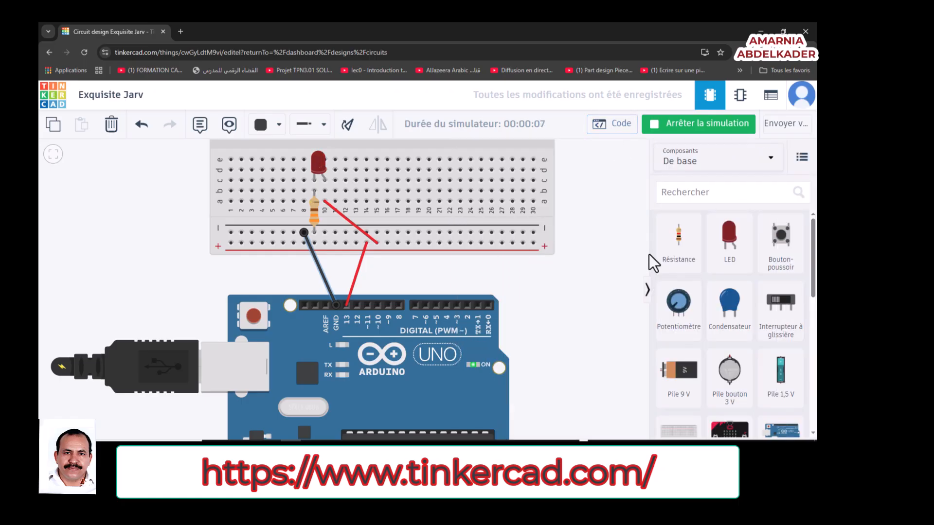
pyautogui.click(626, 130)
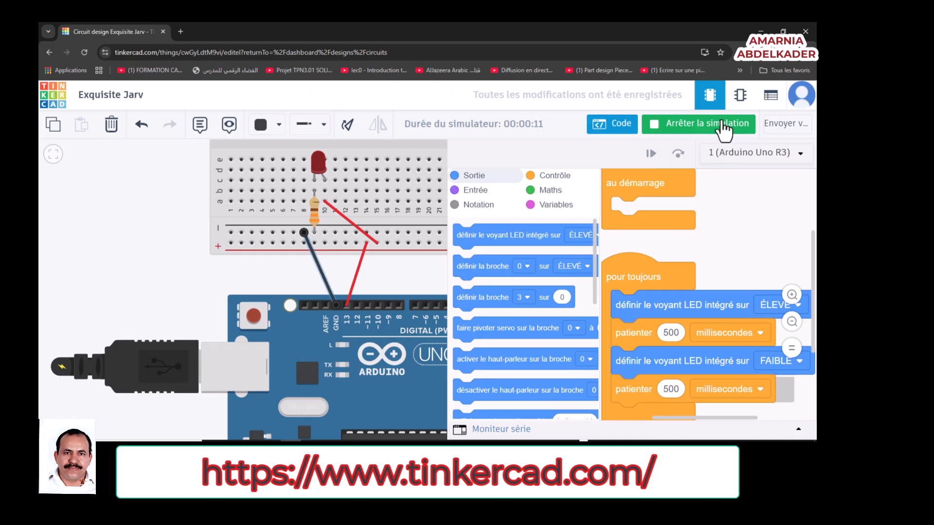
pyautogui.click(725, 128)
pyautogui.click(582, 155)
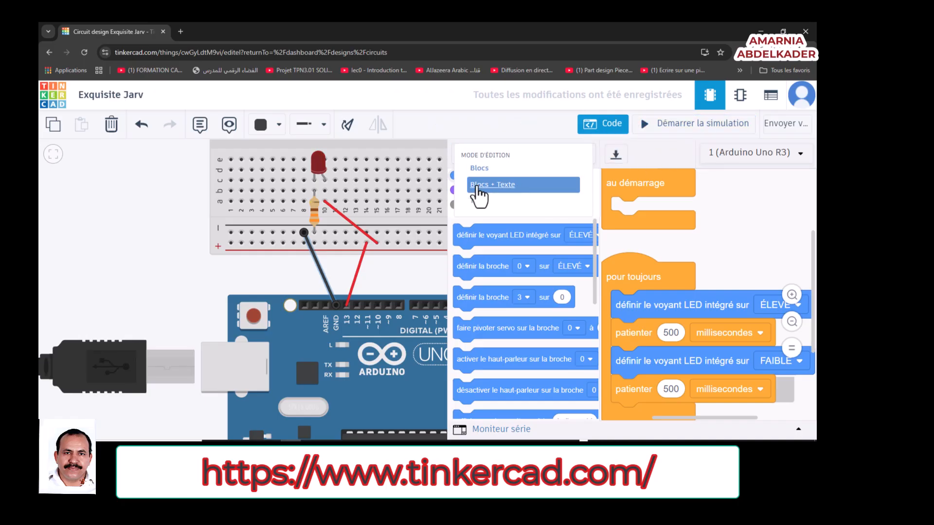
pyautogui.click(484, 204)
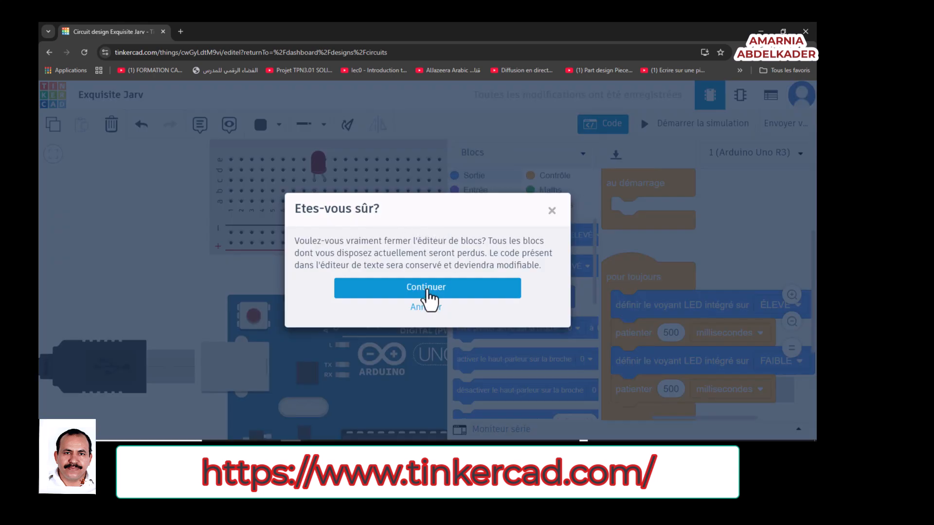
pyautogui.click(551, 210)
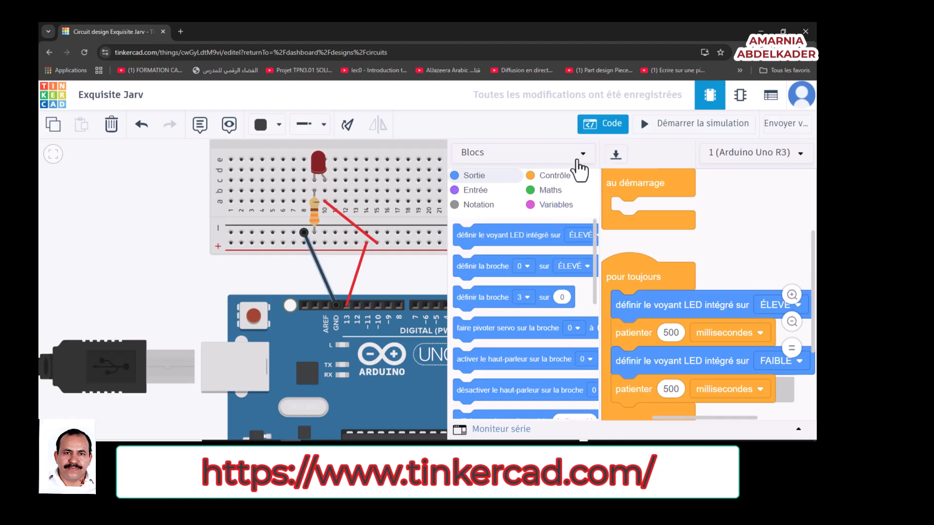
# Switch the code to Blocs + texte mode and highlight the pinMode line and the whole loop function in the C++ code.
pyautogui.click(580, 158)
pyautogui.click(504, 188)
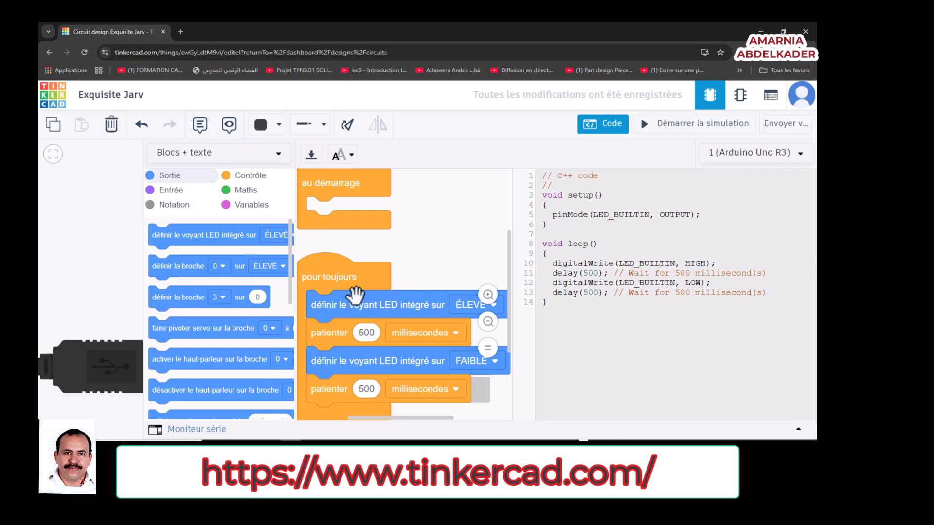
pyautogui.moveTo(552, 216); pyautogui.dragTo(711, 215)
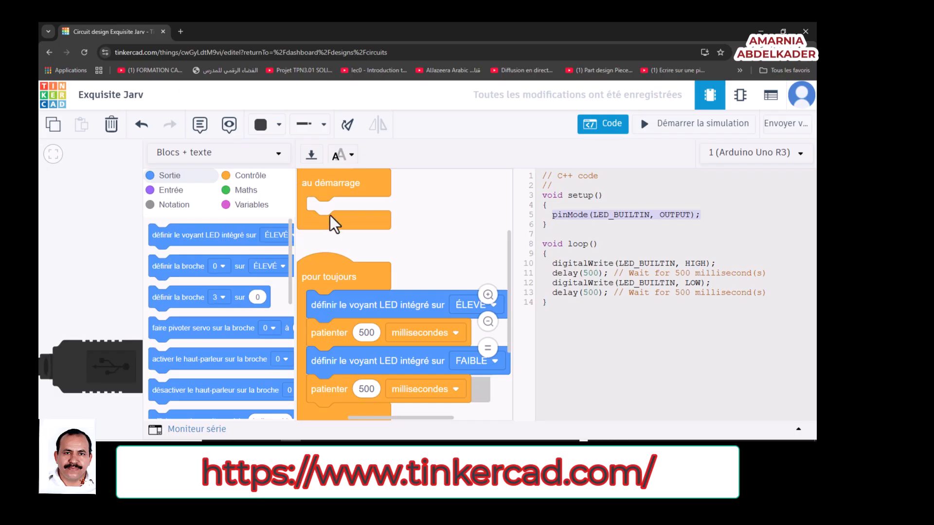
pyautogui.moveTo(544, 243); pyautogui.dragTo(599, 302)
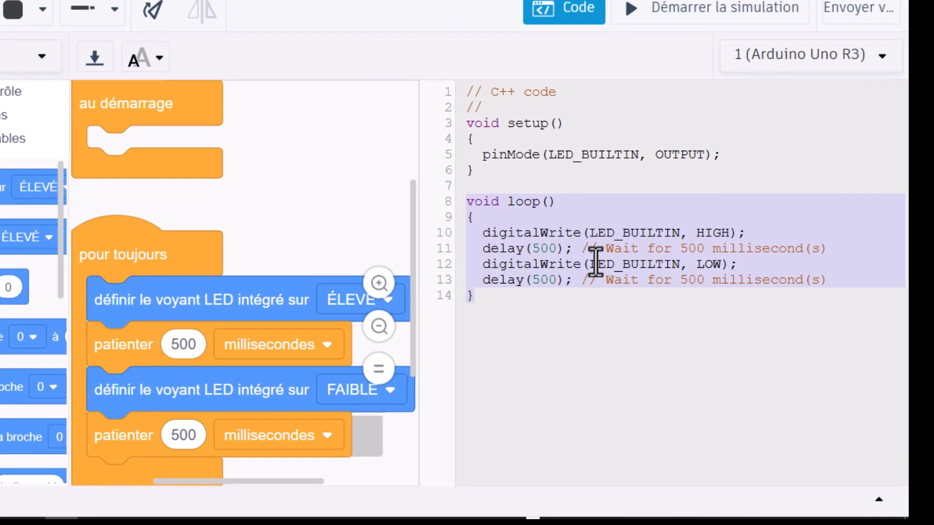
pyautogui.click(601, 340)
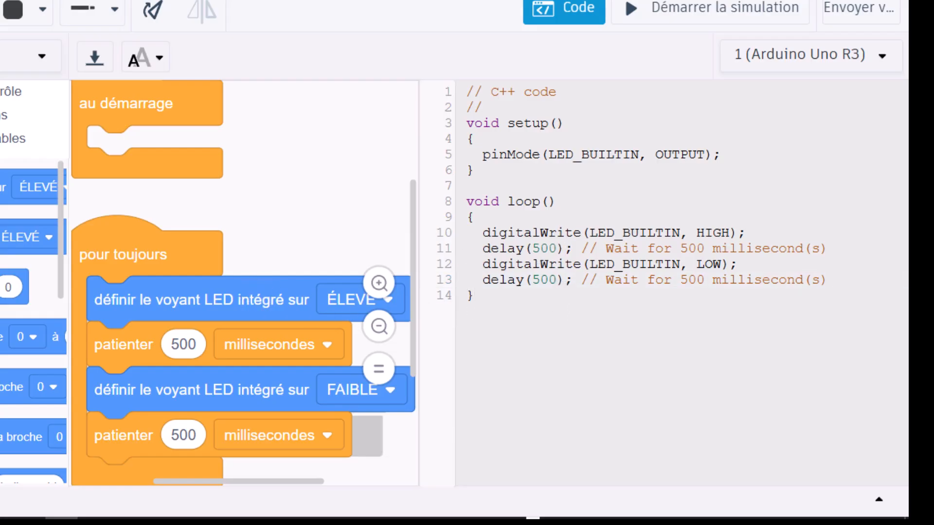
# Hide the code editor and start the circuit simulation.
pyautogui.click(571, 17)
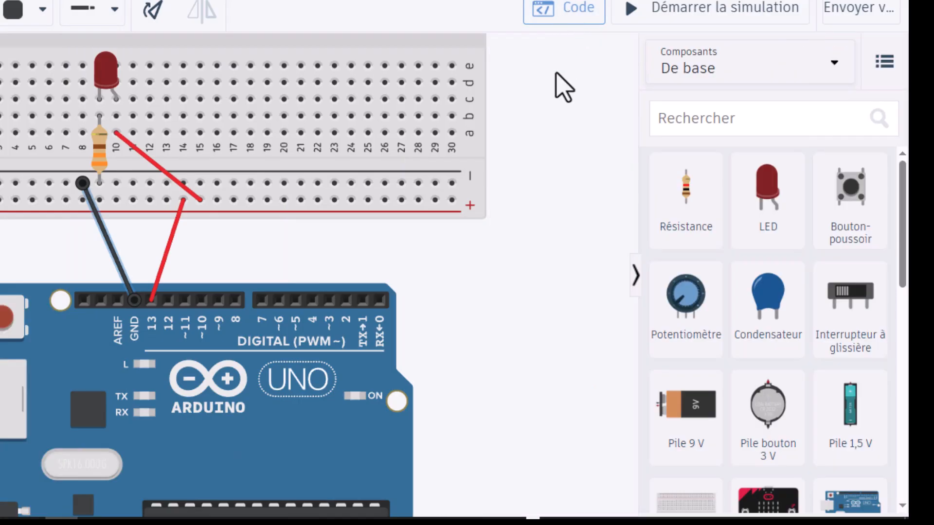
pyautogui.click(671, 19)
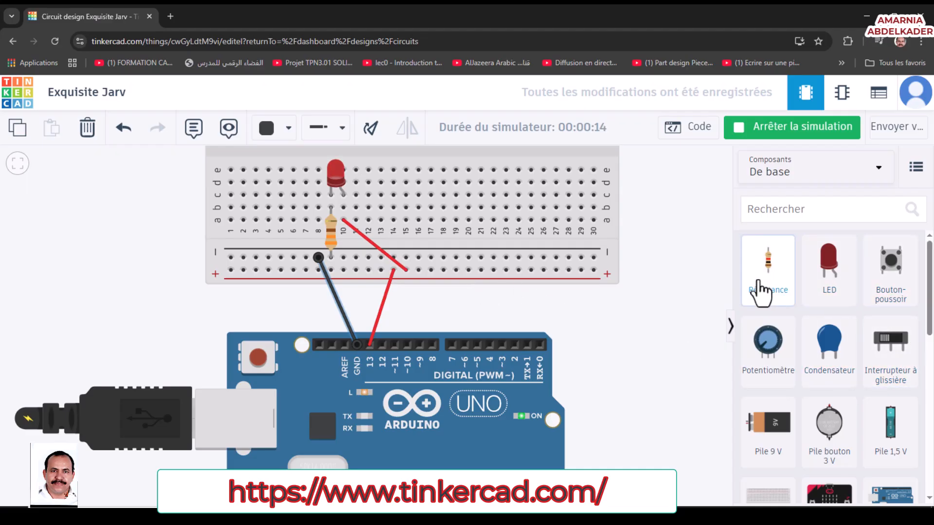
# Look through the De base components, including sensors, motors, boards and batteries, while the simulation runs.
pyautogui.scroll(-5, 859, 369)
pyautogui.scroll(-5, 857, 355)
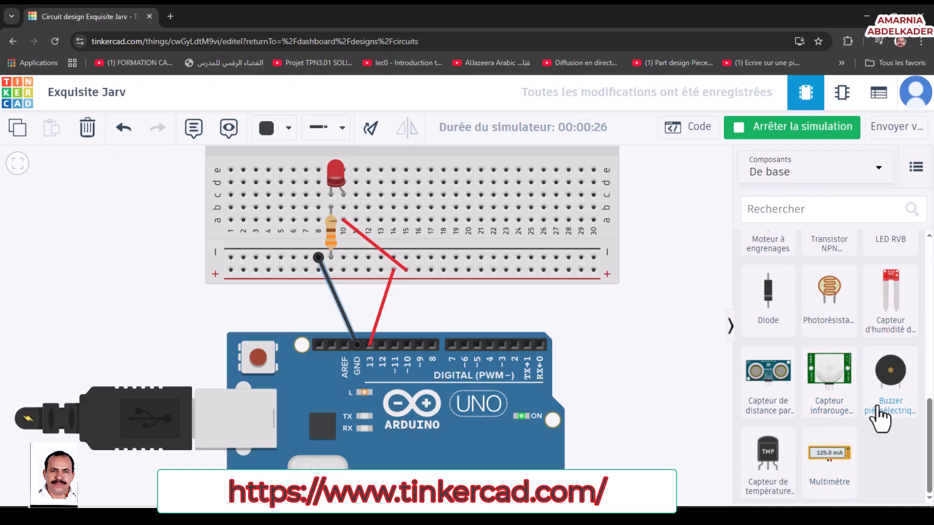
pyautogui.scroll(1, 900, 354)
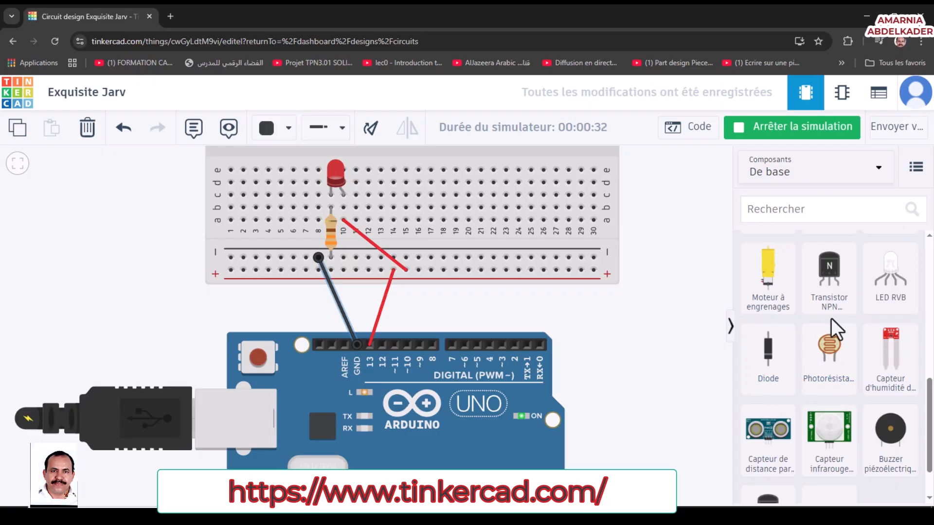
pyautogui.scroll(1, 896, 267)
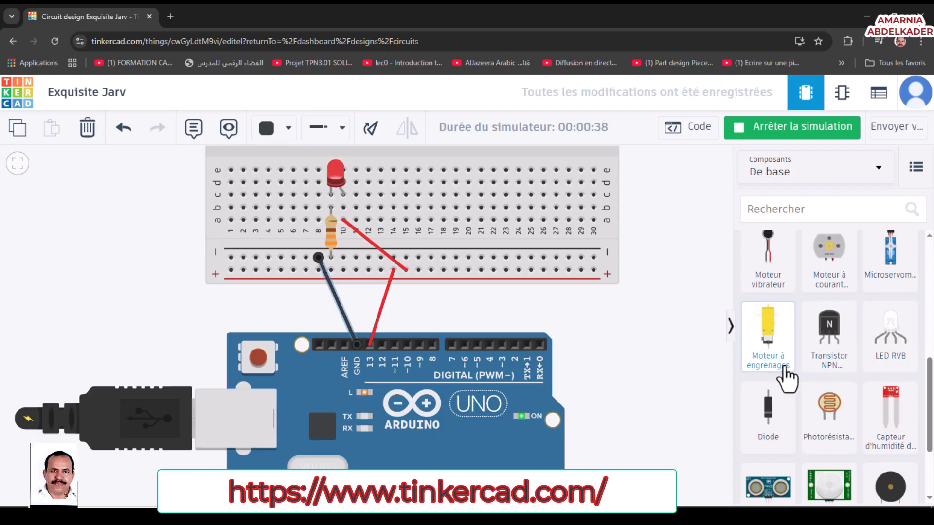
pyautogui.scroll(1, 786, 354)
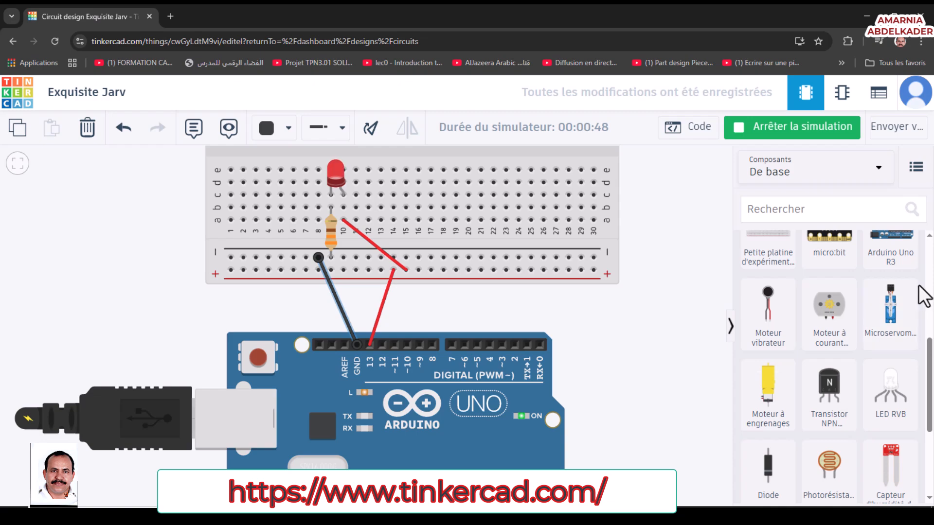
pyautogui.scroll(1, 900, 338)
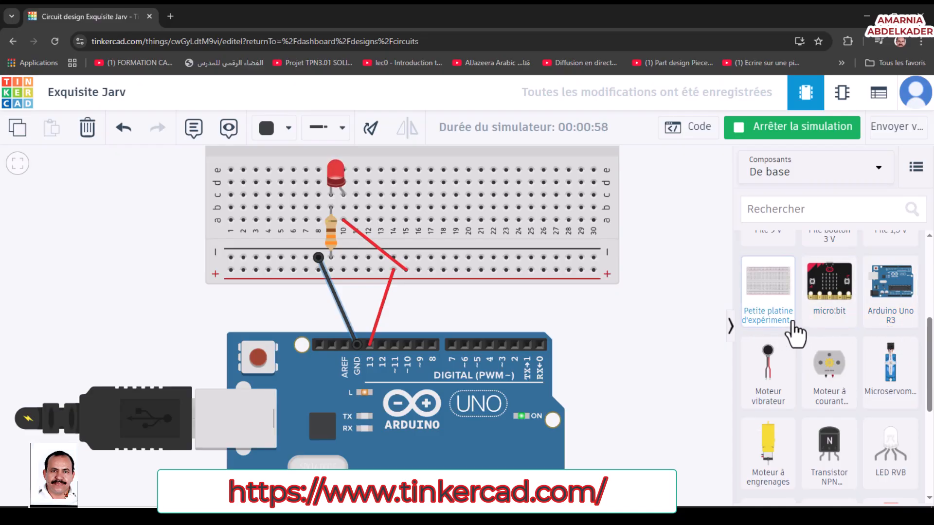
pyautogui.scroll(1, 862, 312)
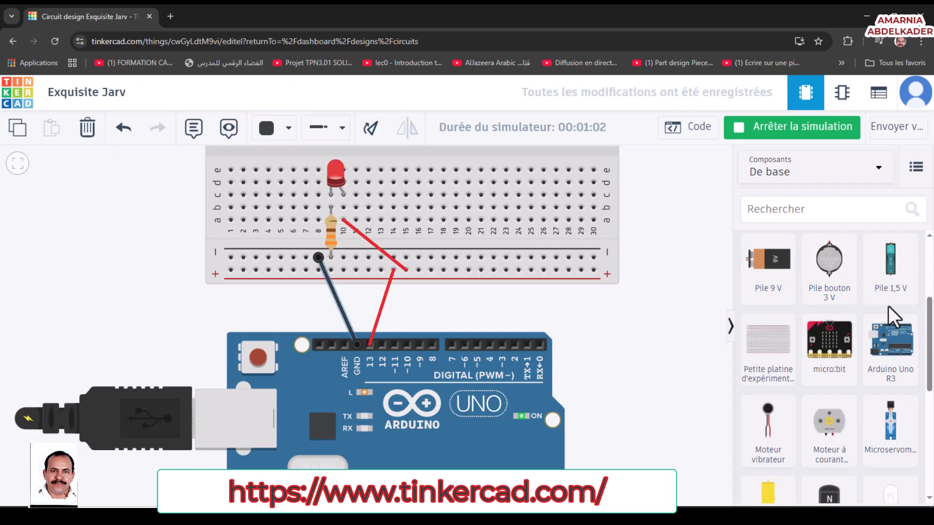
pyautogui.scroll(1, 888, 307)
pyautogui.scroll(2, 902, 311)
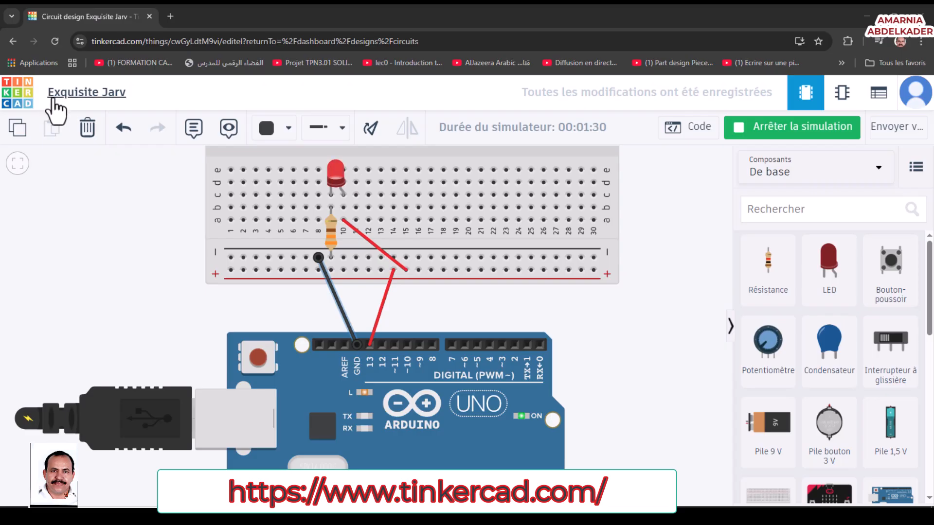
pyautogui.middleClick(30, 99)
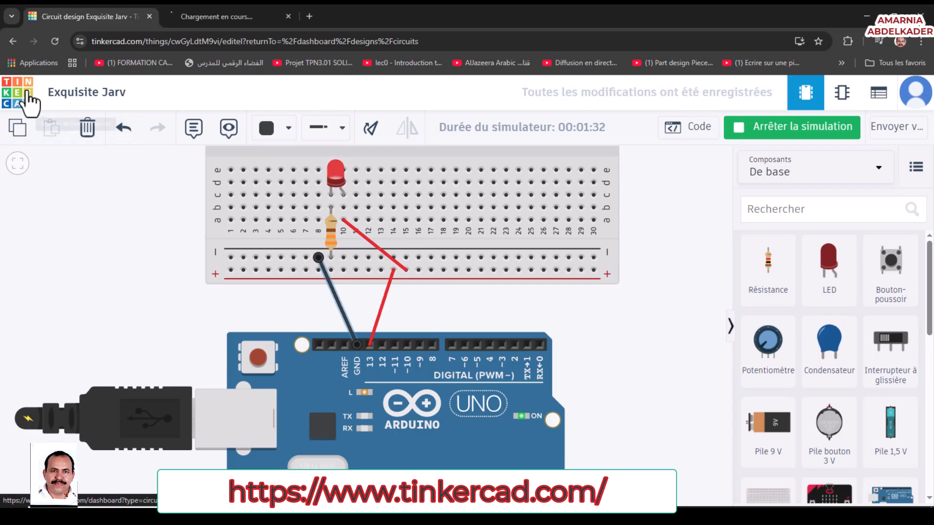
pyautogui.click(193, 17)
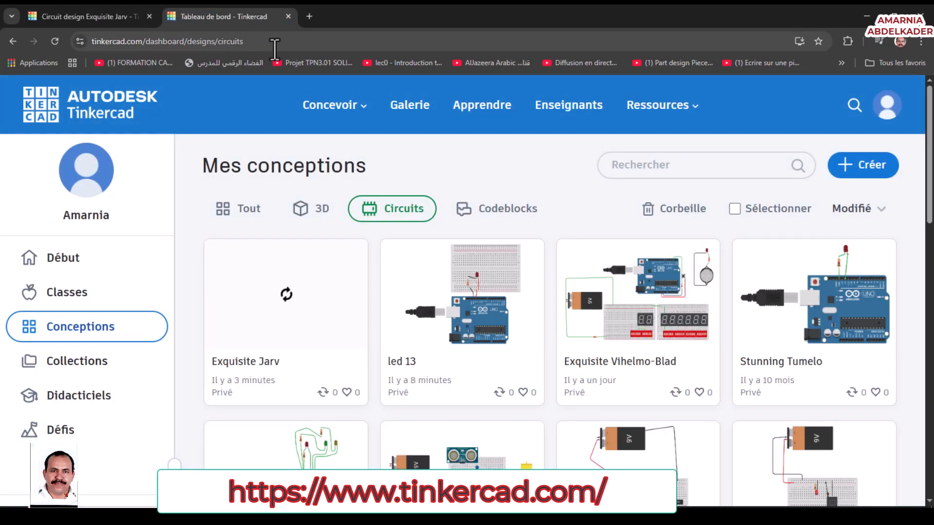
pyautogui.click(273, 43)
pyautogui.click(265, 44)
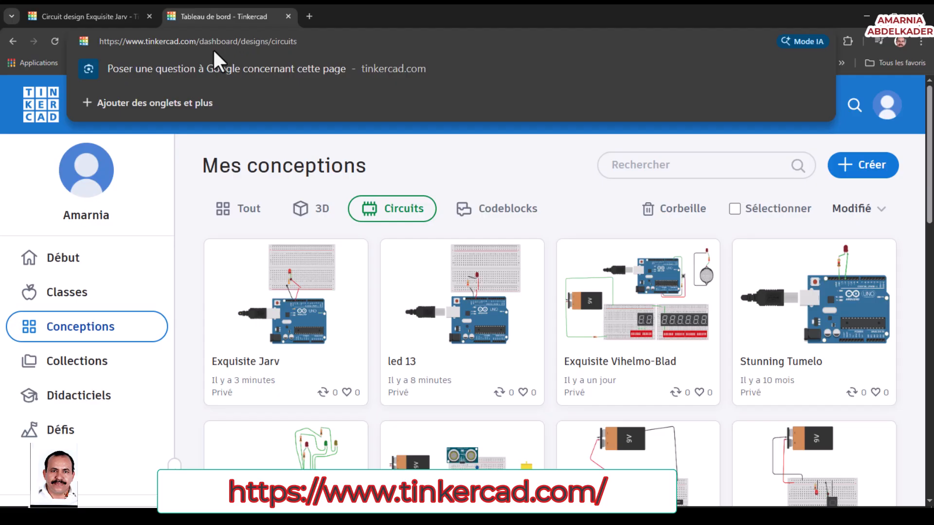
pyautogui.moveTo(199, 45); pyautogui.dragTo(112, 48)
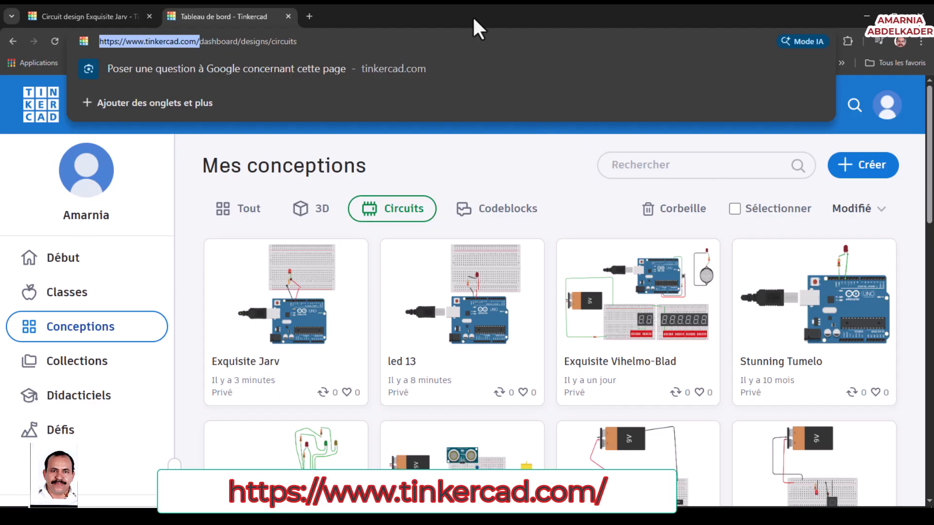
pyautogui.scroll(-5, 773, 319)
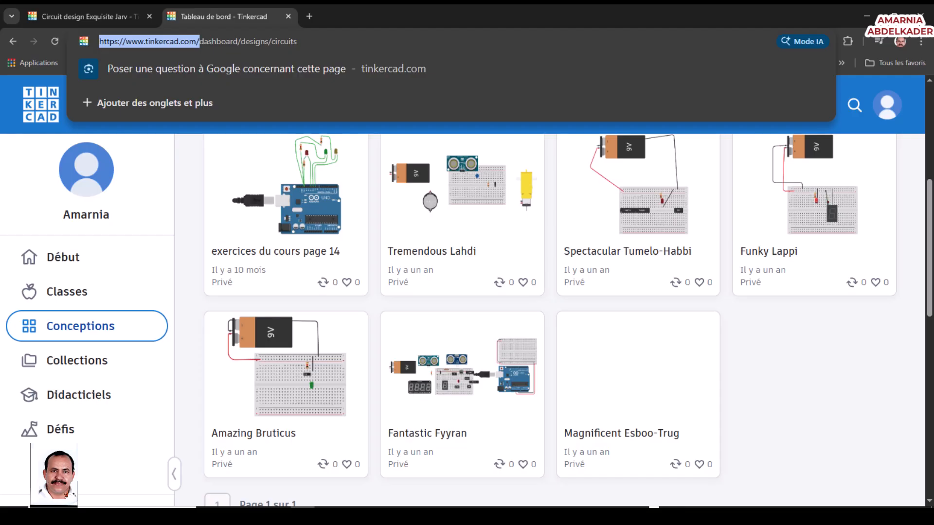
pyautogui.click(302, 515)
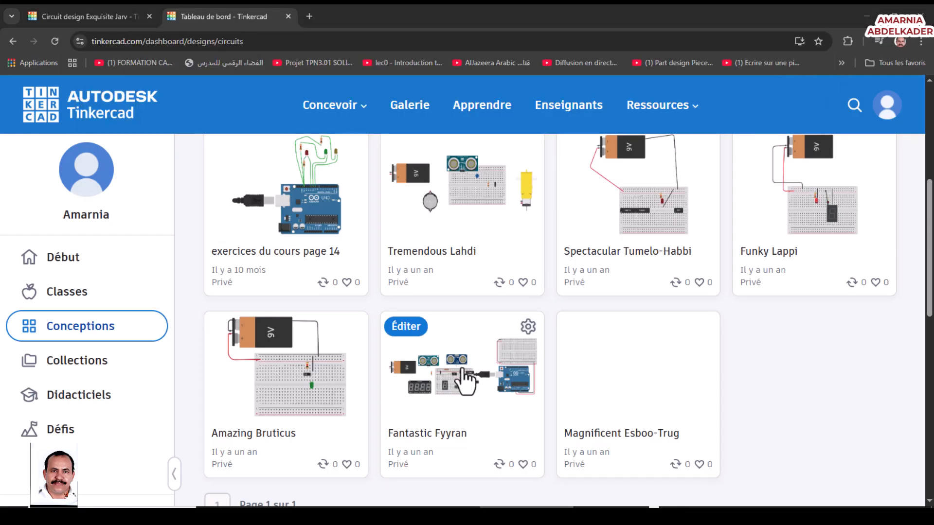